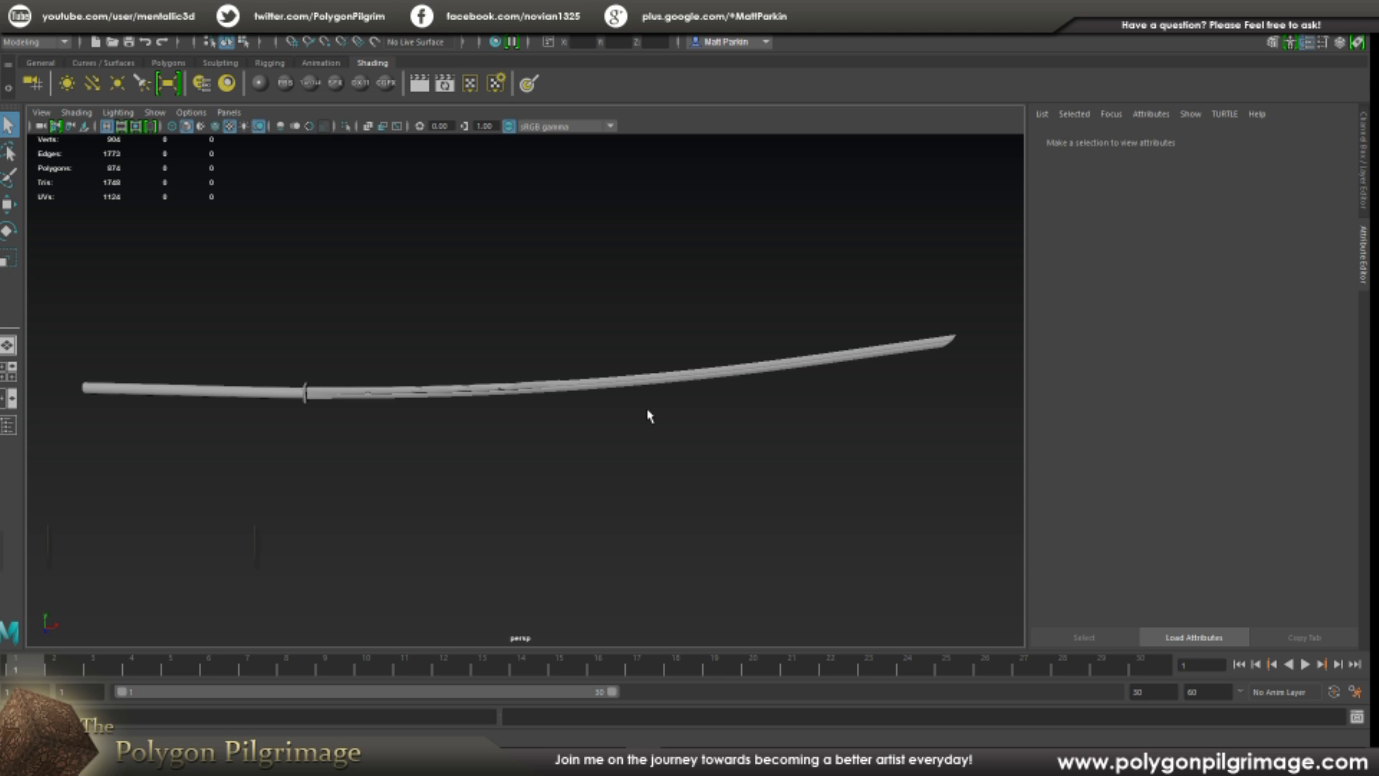
mouse_move(625, 426)
left_mouse_down("alt")
mouse_move(579, 444)
mouse_move(613, 440)
mouse_move(634, 397)
mouse_move(616, 390)
mouse_move(606, 450)
mouse_move(642, 467)
mouse_move(748, 428)
mouse_move(761, 409)
mouse_move(588, 440)
mouse_move(610, 445)
left_mouse_up("alt")
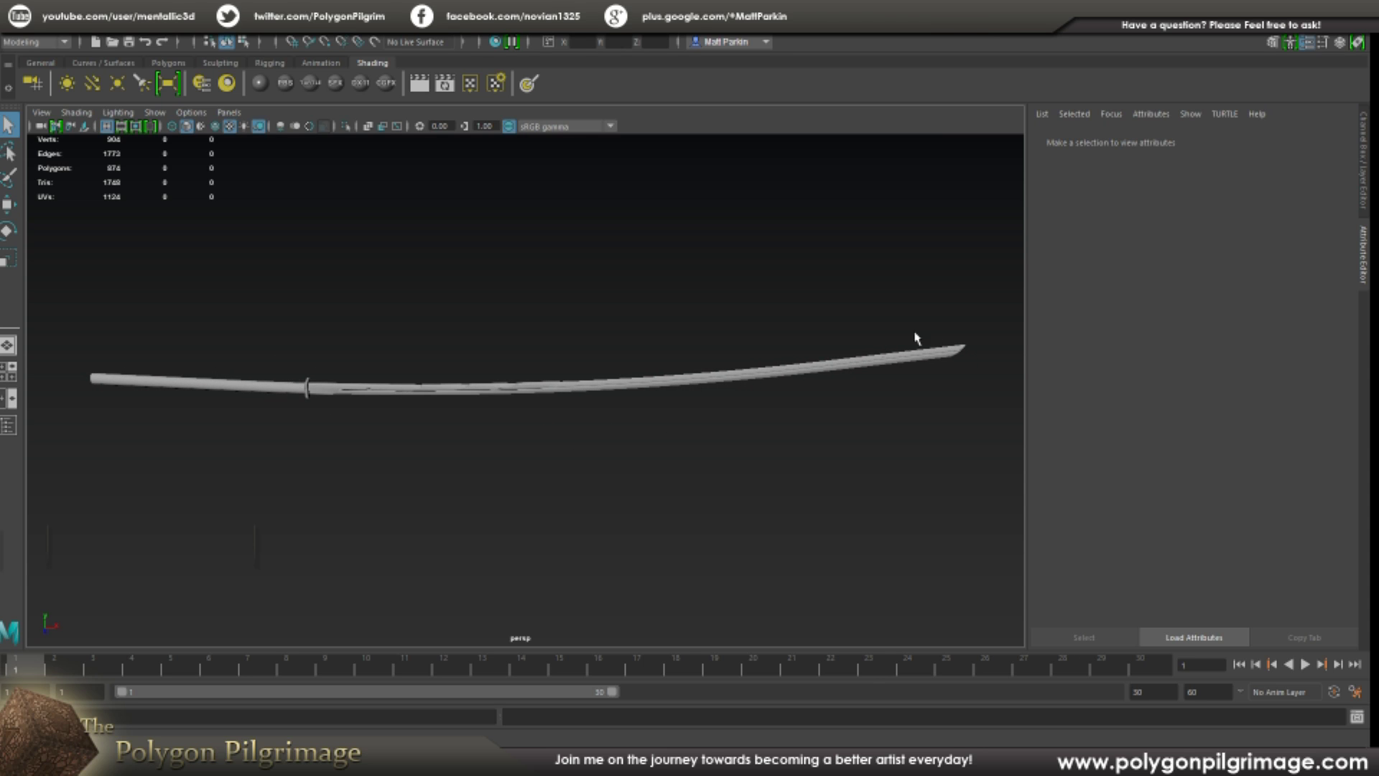
left_click_drag(397, 400, 451, 403, "alt")
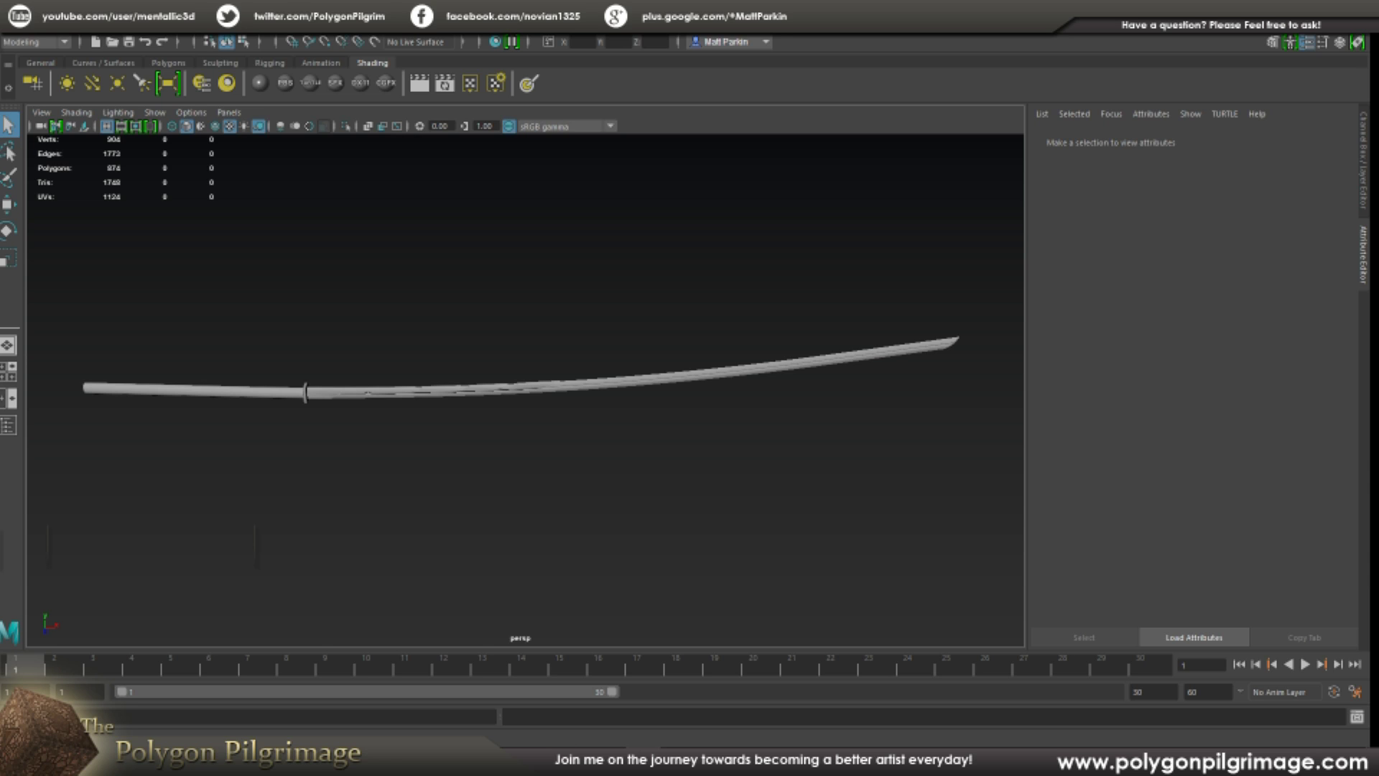
- Start adding a local image in the floating reference-image viewer
left_click(1208, 761)
right_click(1254, 733)
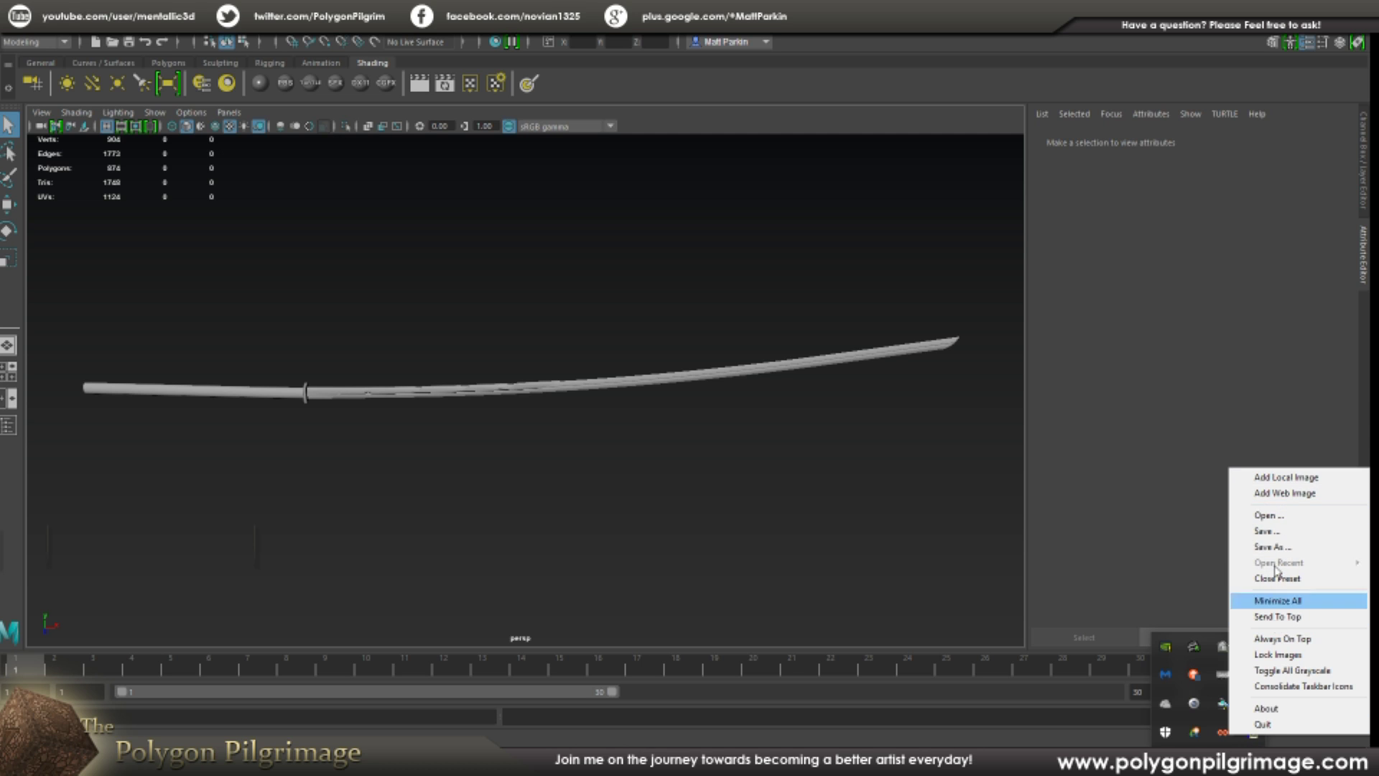
left_click(1282, 480)
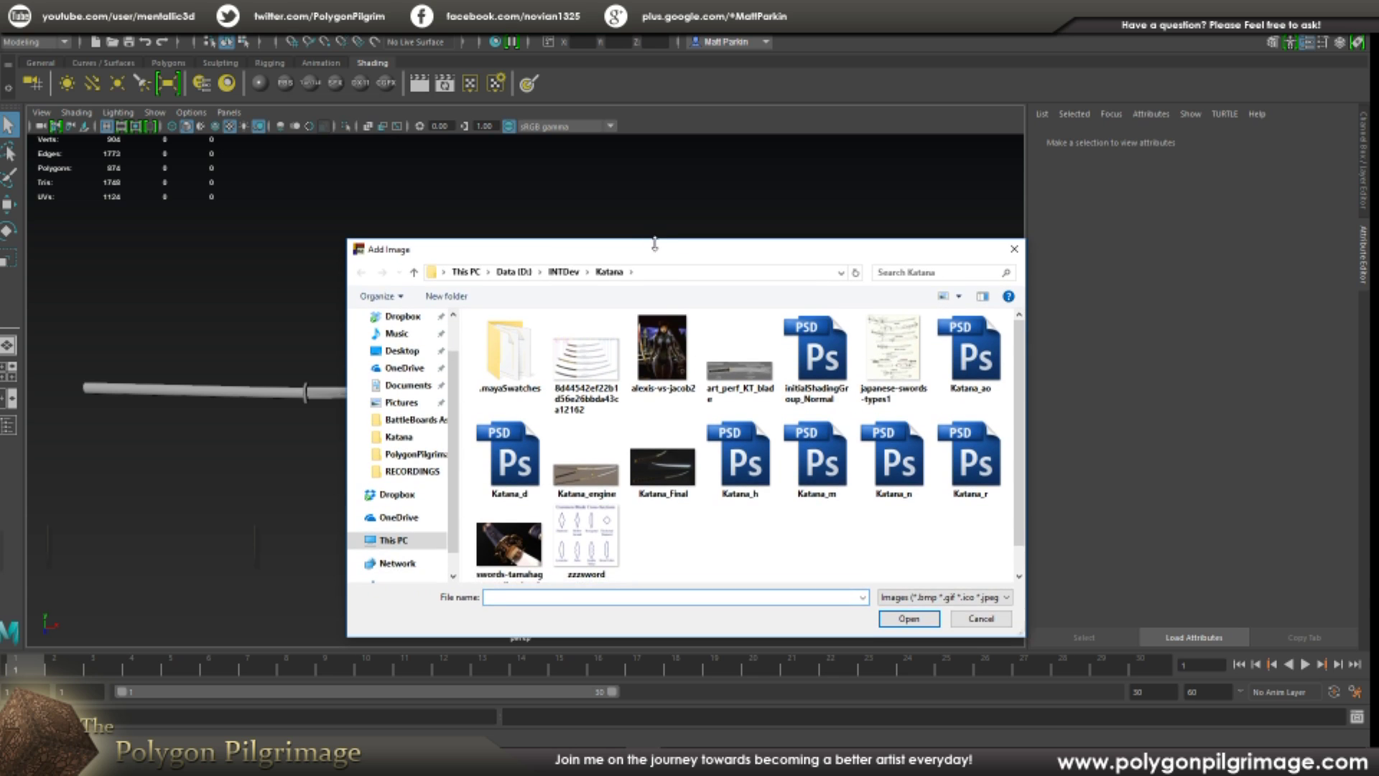
left_click_drag(700, 258, 603, 177)
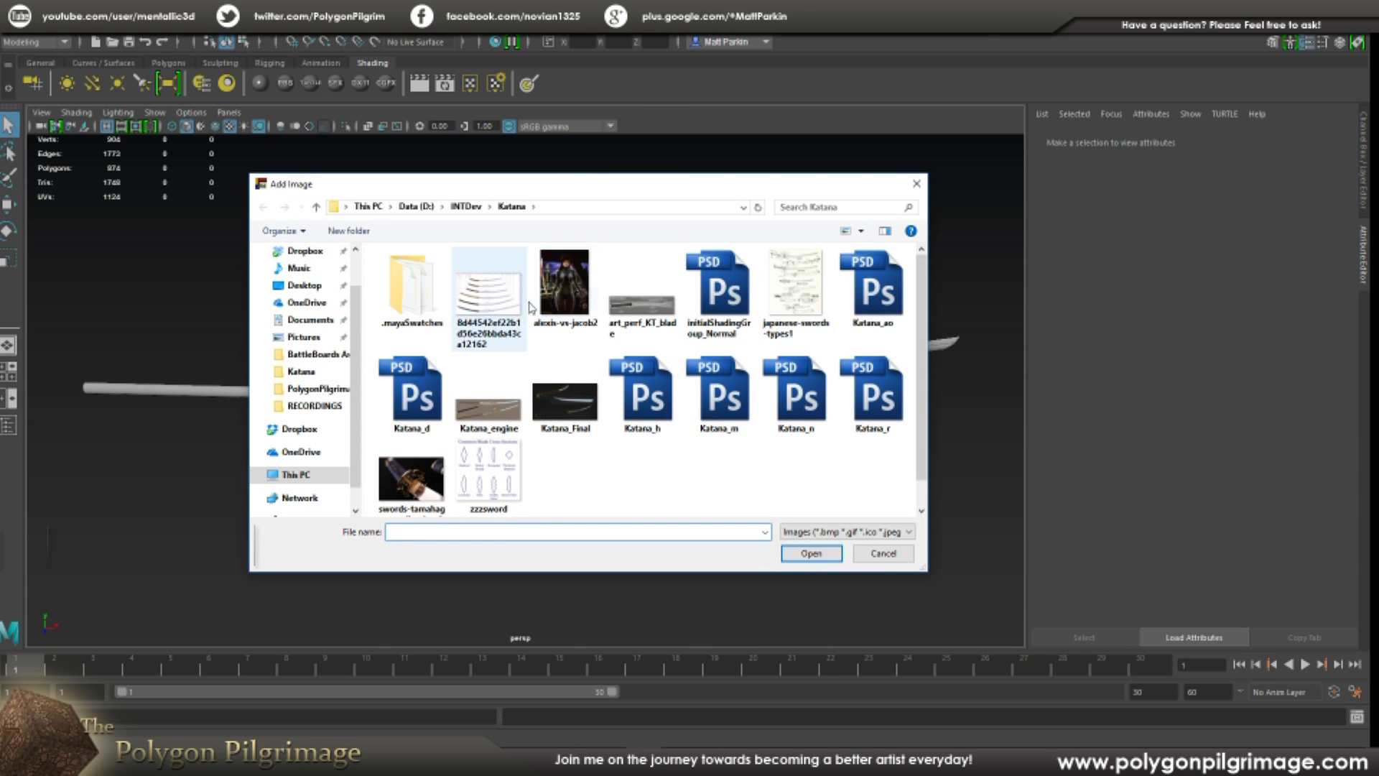
left_click(488, 455)
left_click(420, 454, "ctrl")
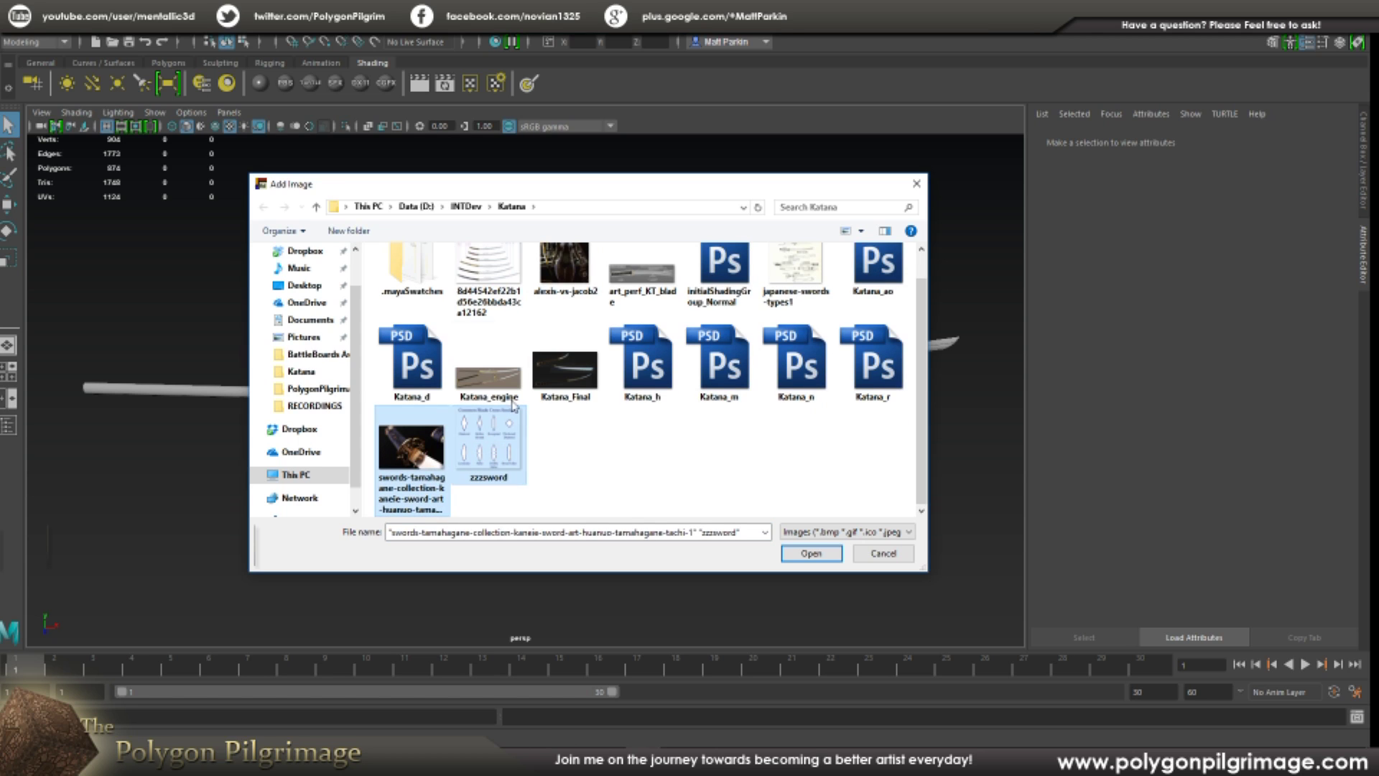
left_click(500, 266, "shift")
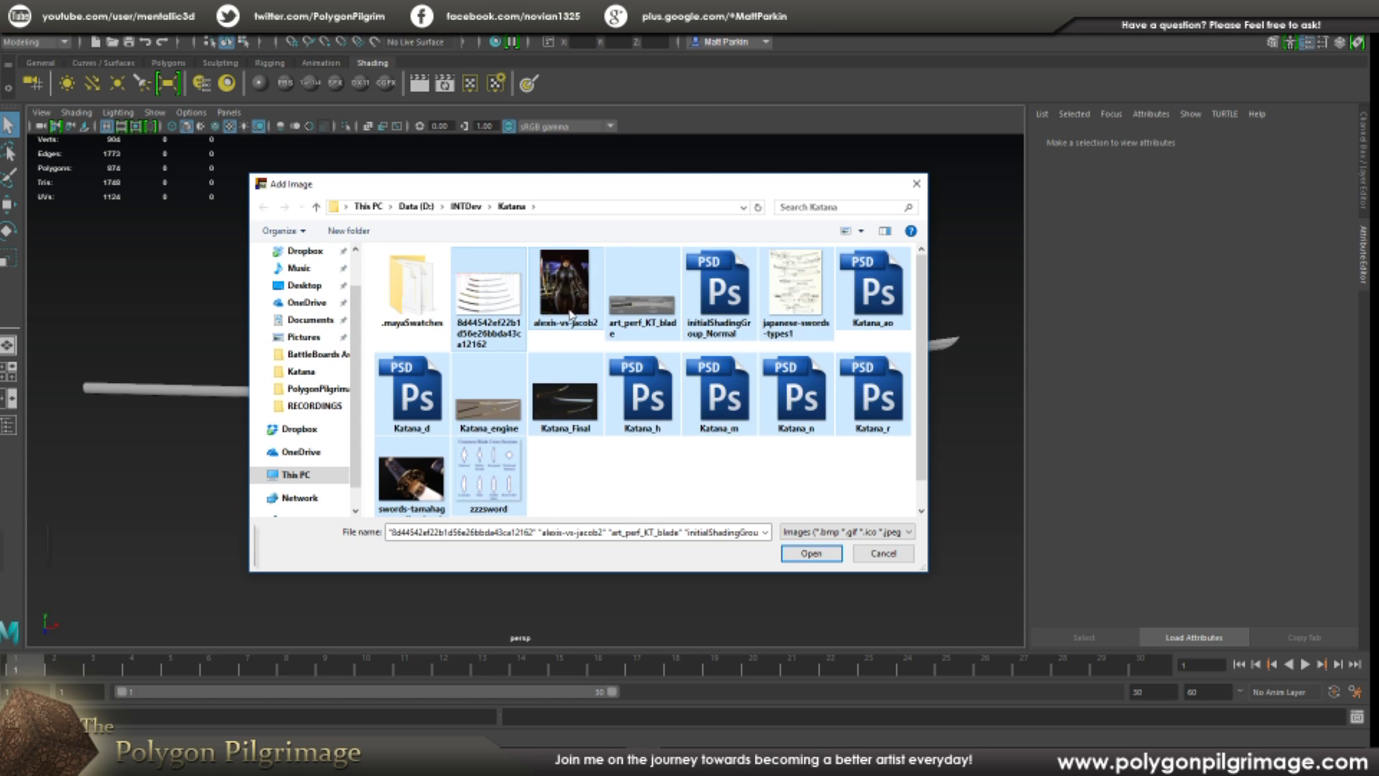
- Load the Katana folder images 8d44542ef22b1d56e26bbda43ca12162, alexis-vs-jacob2, art_perf_KT_blade, zzzsword and the swords-tamahagane picture as references
left_click(493, 313)
left_click(564, 295, "ctrl")
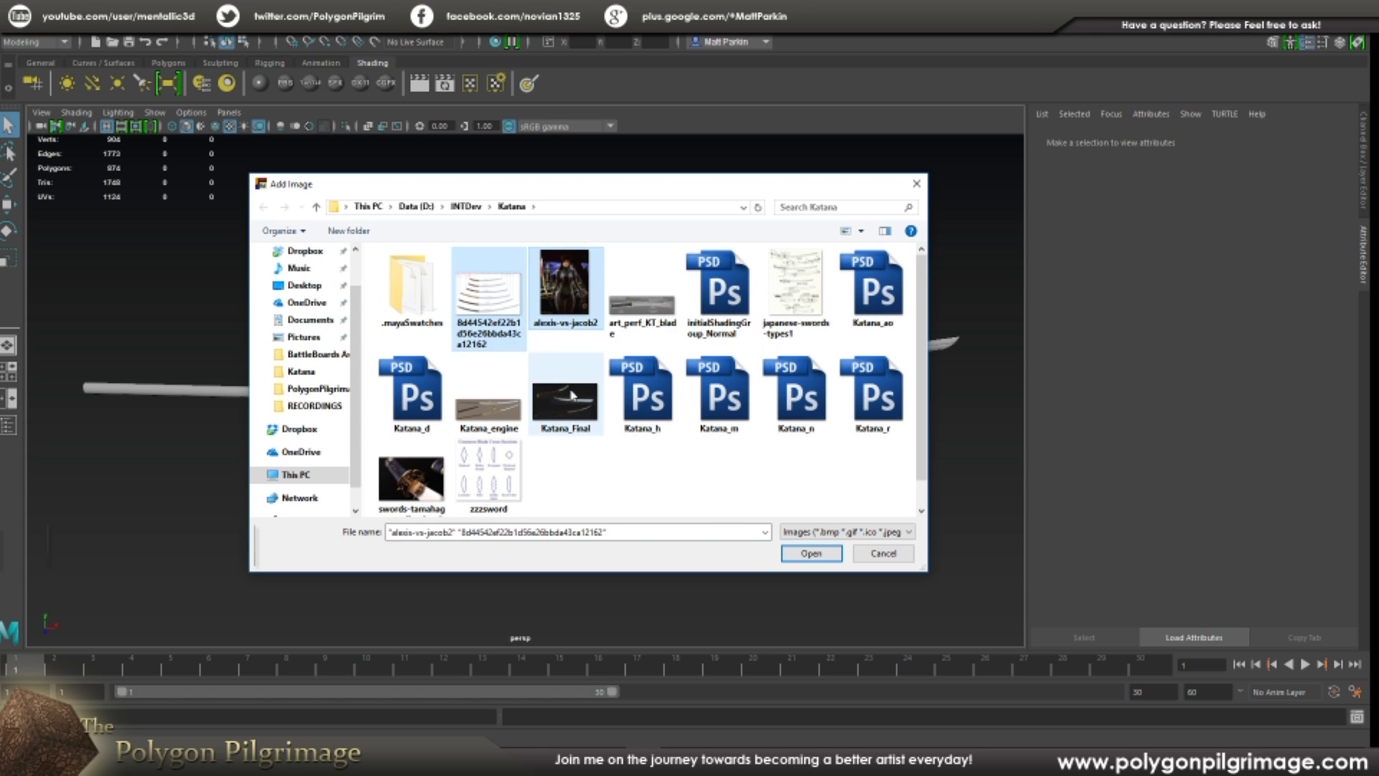
left_click(639, 318, "ctrl")
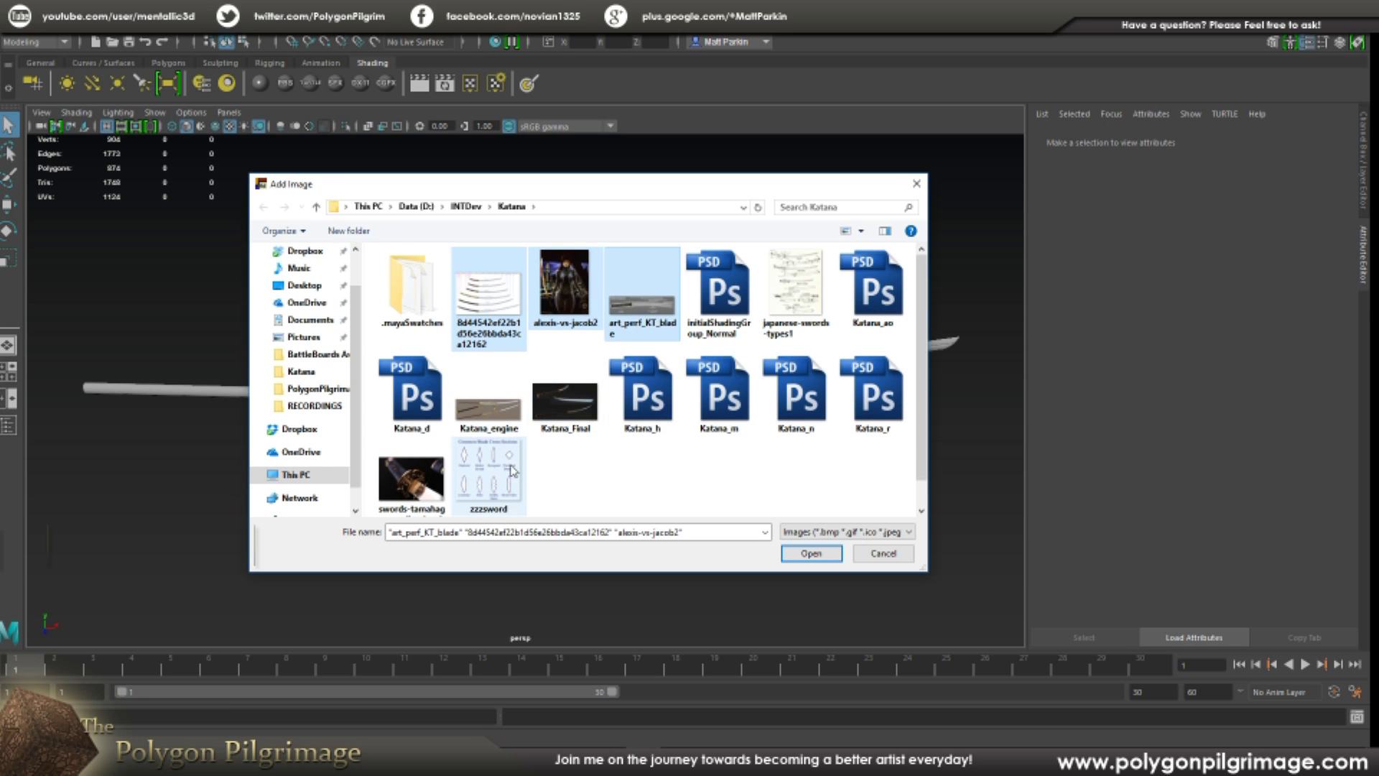
left_click(503, 466, "ctrl")
left_click(424, 457, "ctrl")
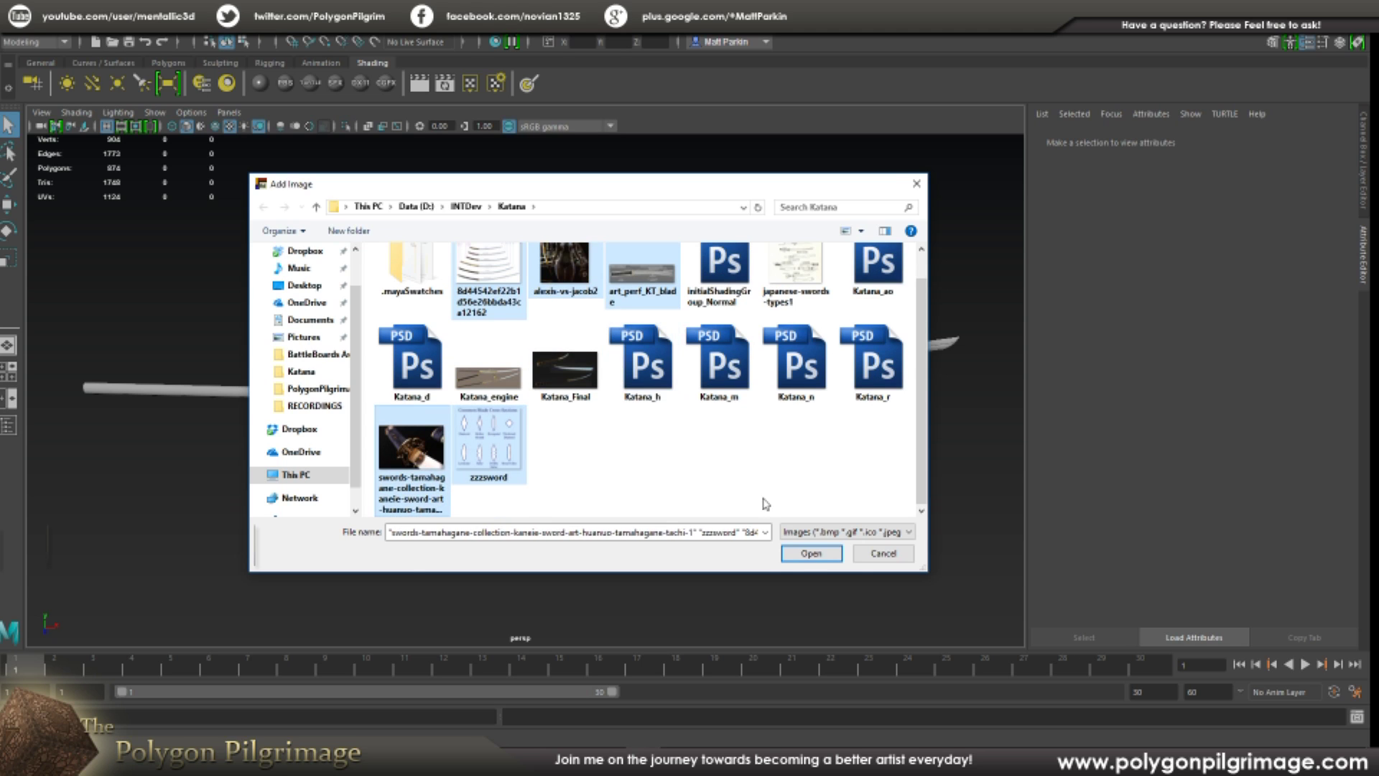
left_click(812, 553)
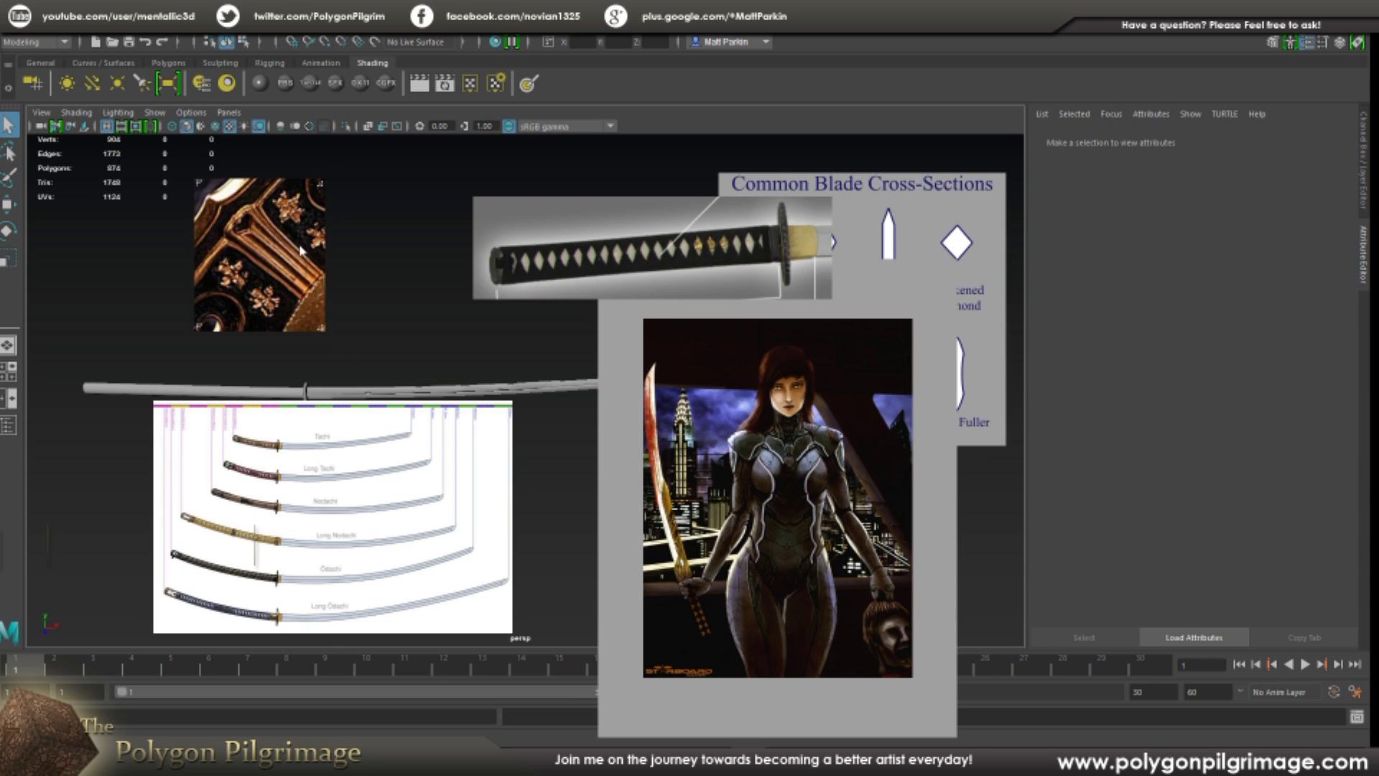
- Toggle Always On Top for the sword-length chart and position it over the katana's handle and guard
left_click_drag(347, 443, 340, 409)
right_click(314, 463)
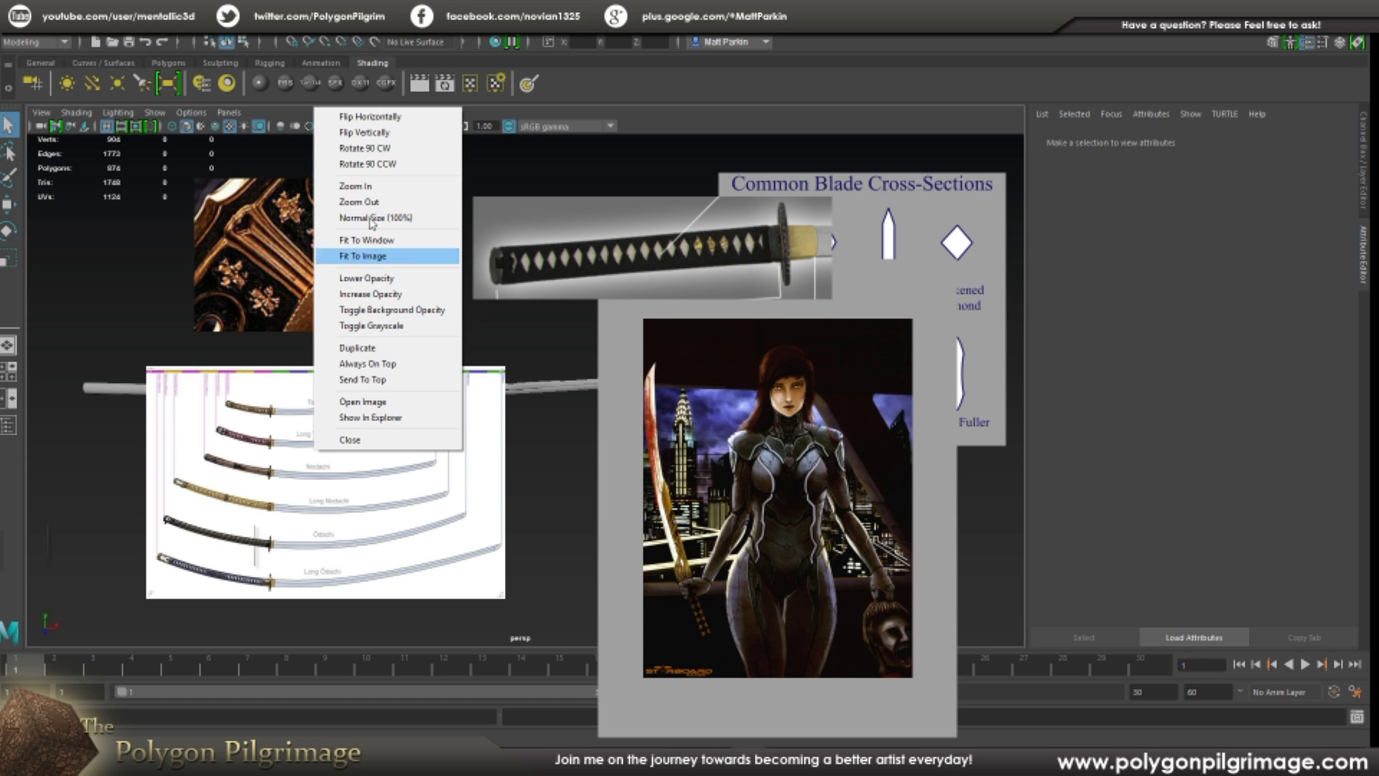
left_click(370, 365)
left_click_drag(337, 450, 426, 394)
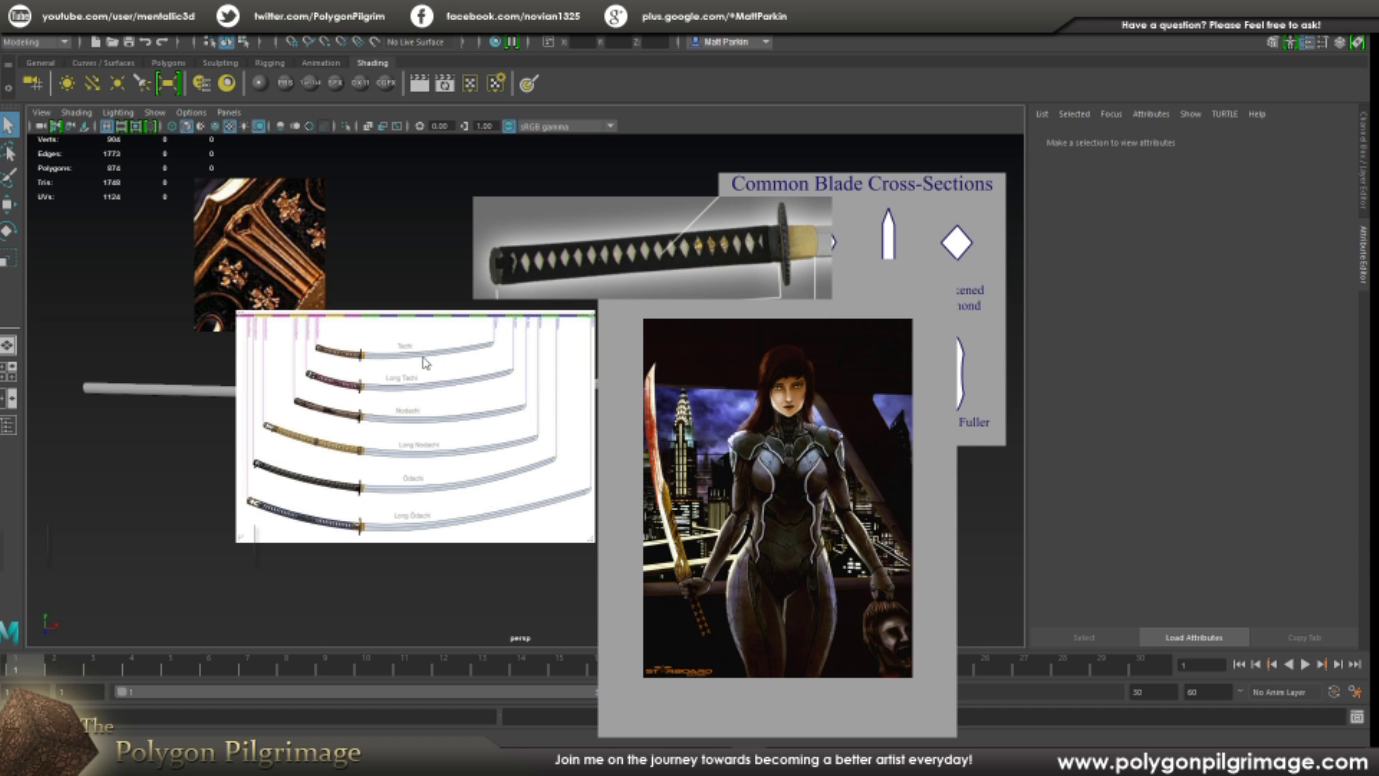
left_click_drag(435, 364, 374, 399)
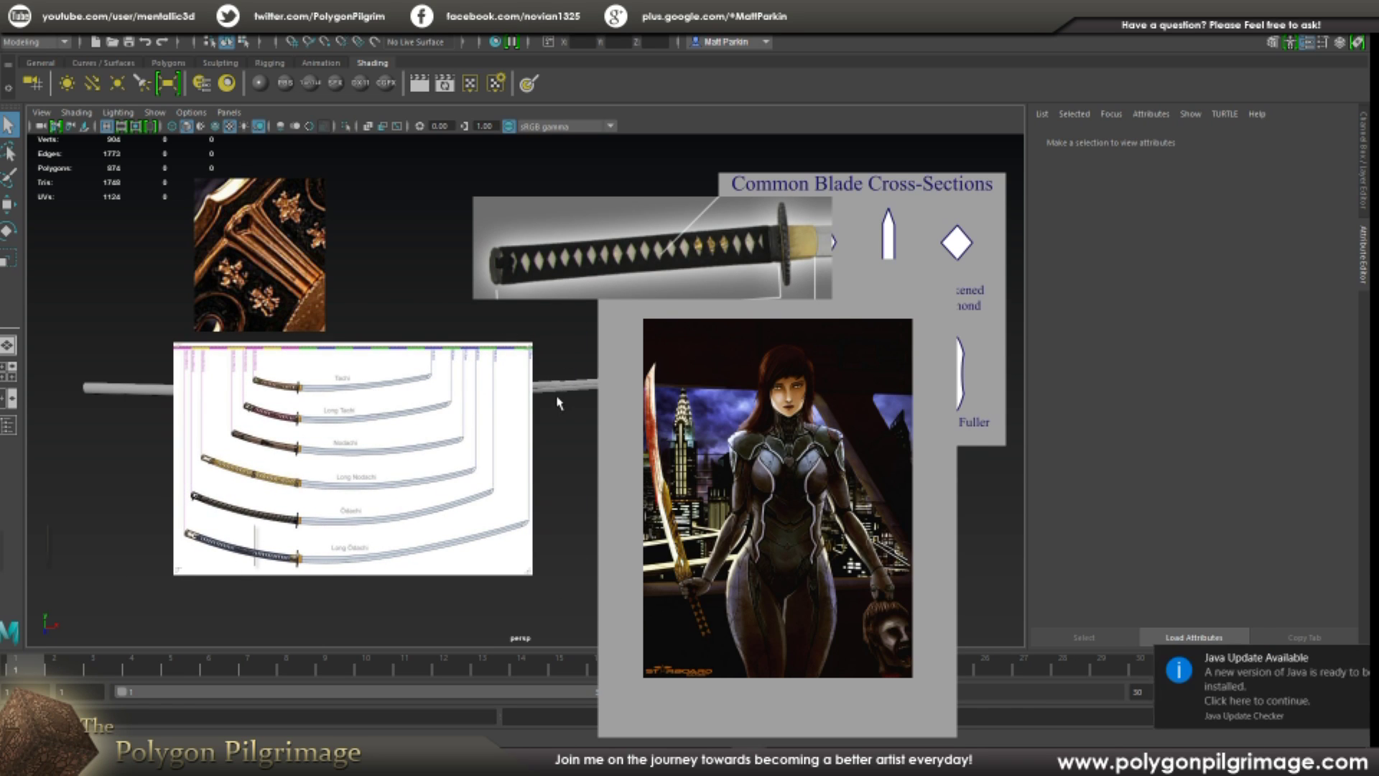
left_click_drag(455, 363, 435, 380)
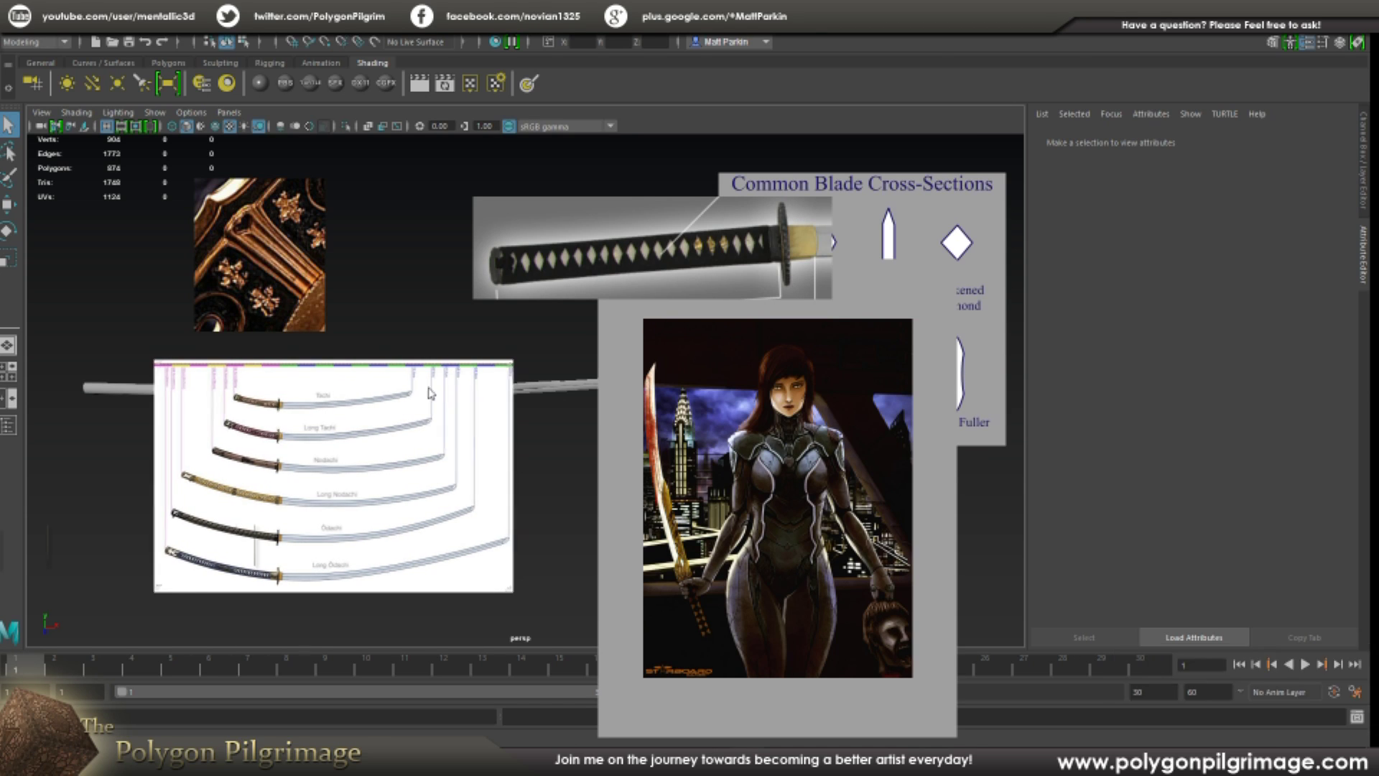
left_click_drag(432, 395, 482, 385)
- Rotate the female warrior reference image 90 degrees counterclockwise
left_click_drag(770, 467, 722, 390)
right_click(722, 390)
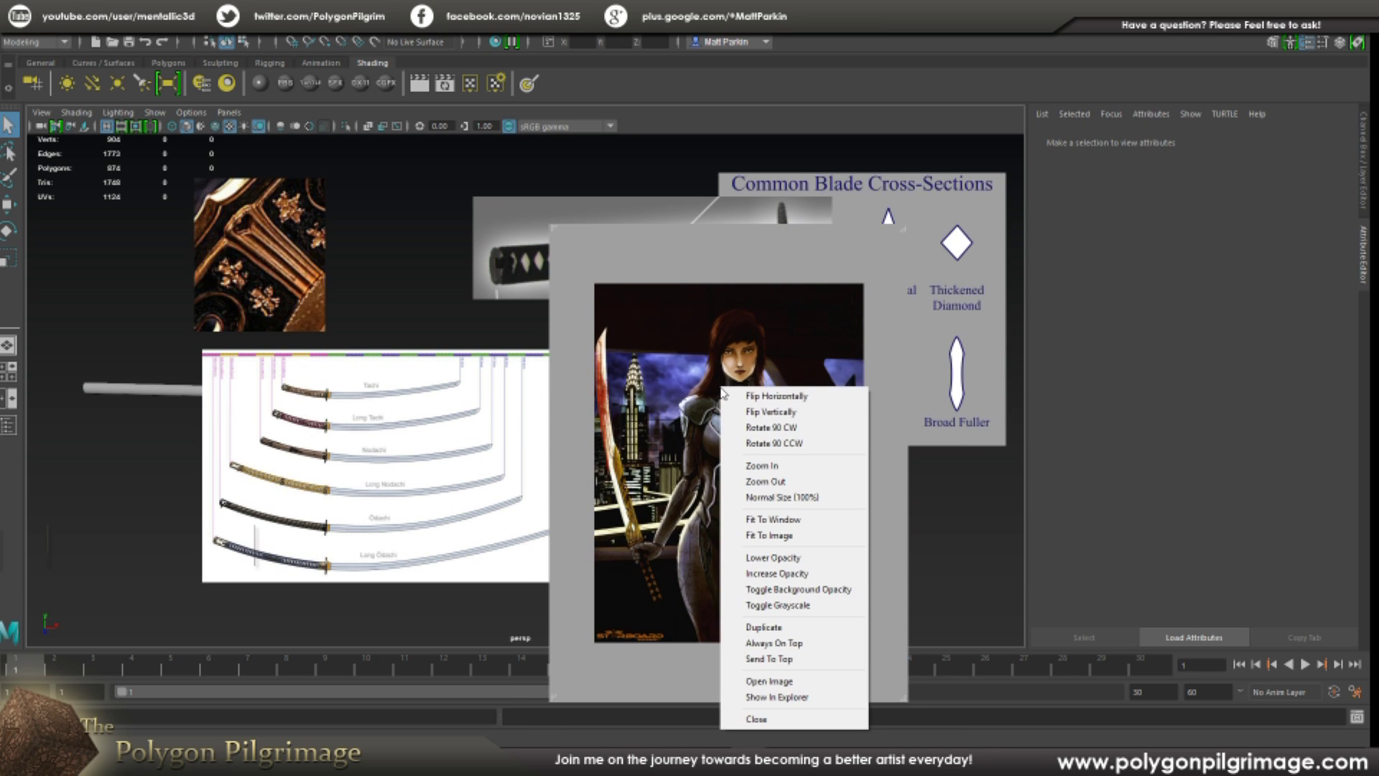
left_click(763, 443)
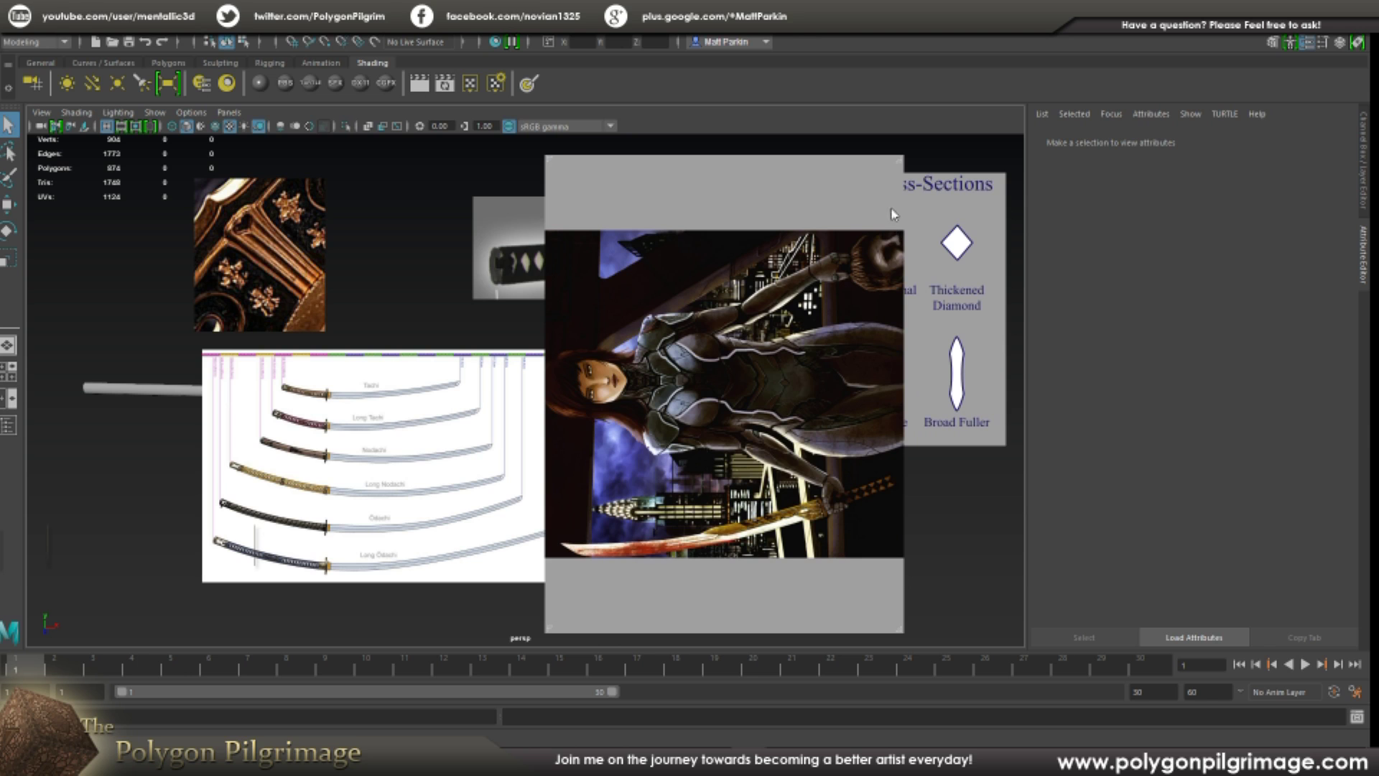
- Resize, zoom and reframe the rotated warrior image so it shows only a narrow strip around the sword
left_click_drag(899, 172, 1005, 426)
middle_click_drag(869, 492, 807, 490)
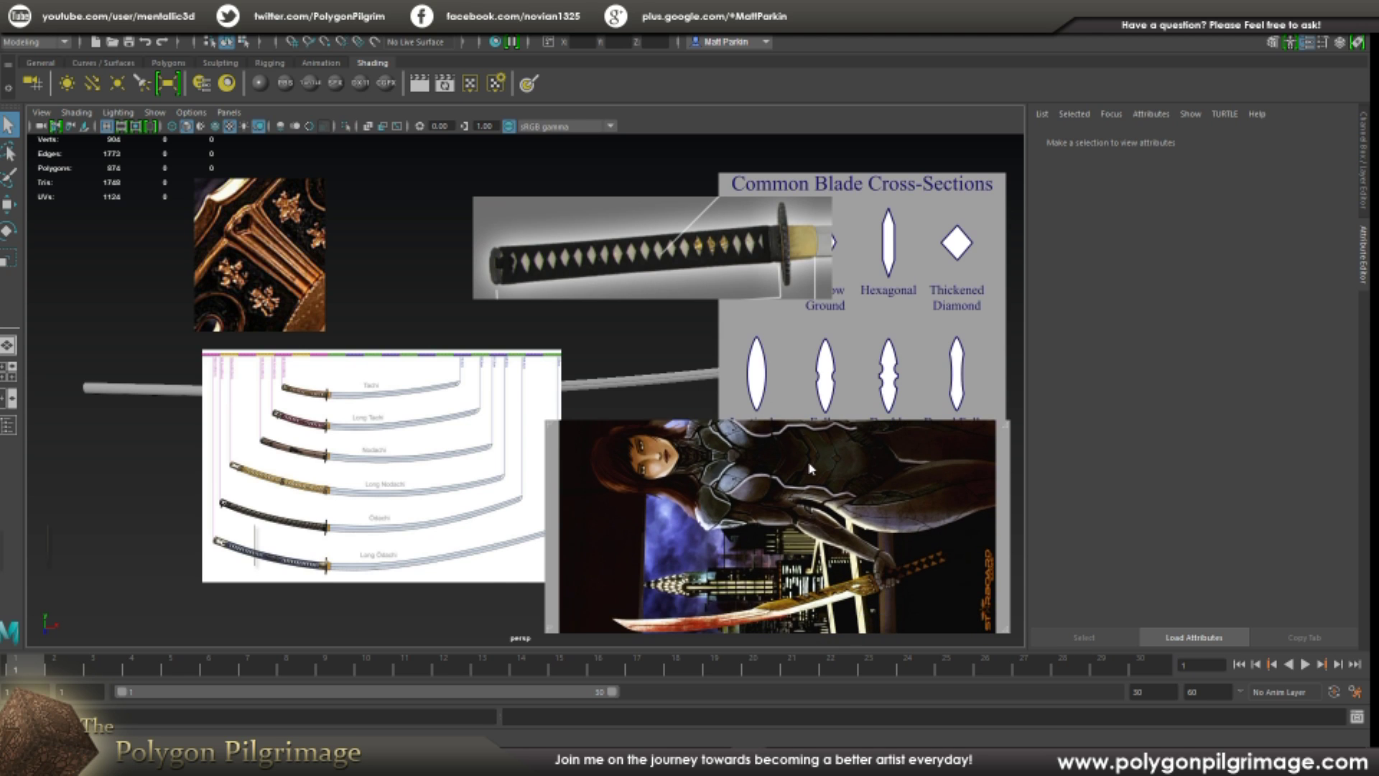
left_click_drag(810, 469, 653, 301)
scroll(650, 302, "up", 3)
middle_click_drag(636, 388, 684, 287)
scroll(626, 326, "up", 2)
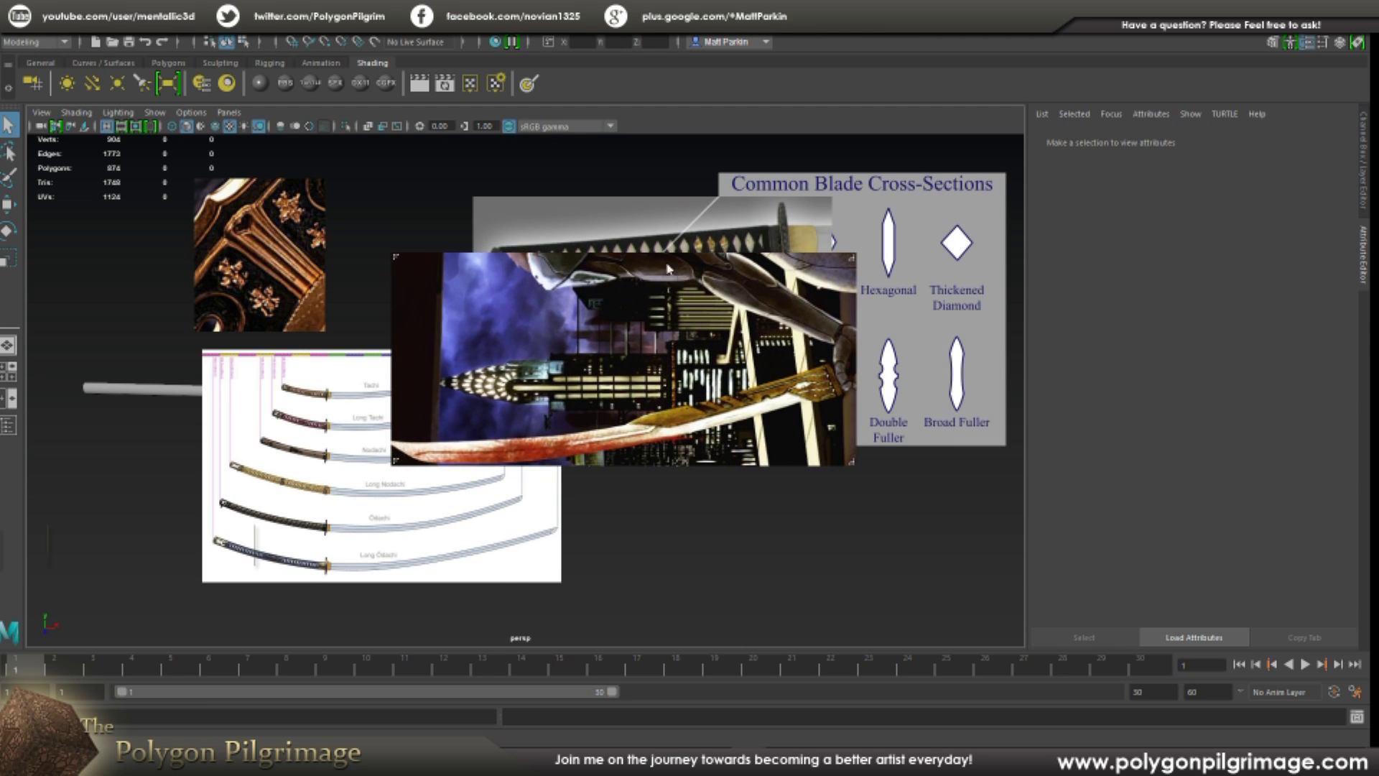
left_click_drag(854, 255, 870, 293)
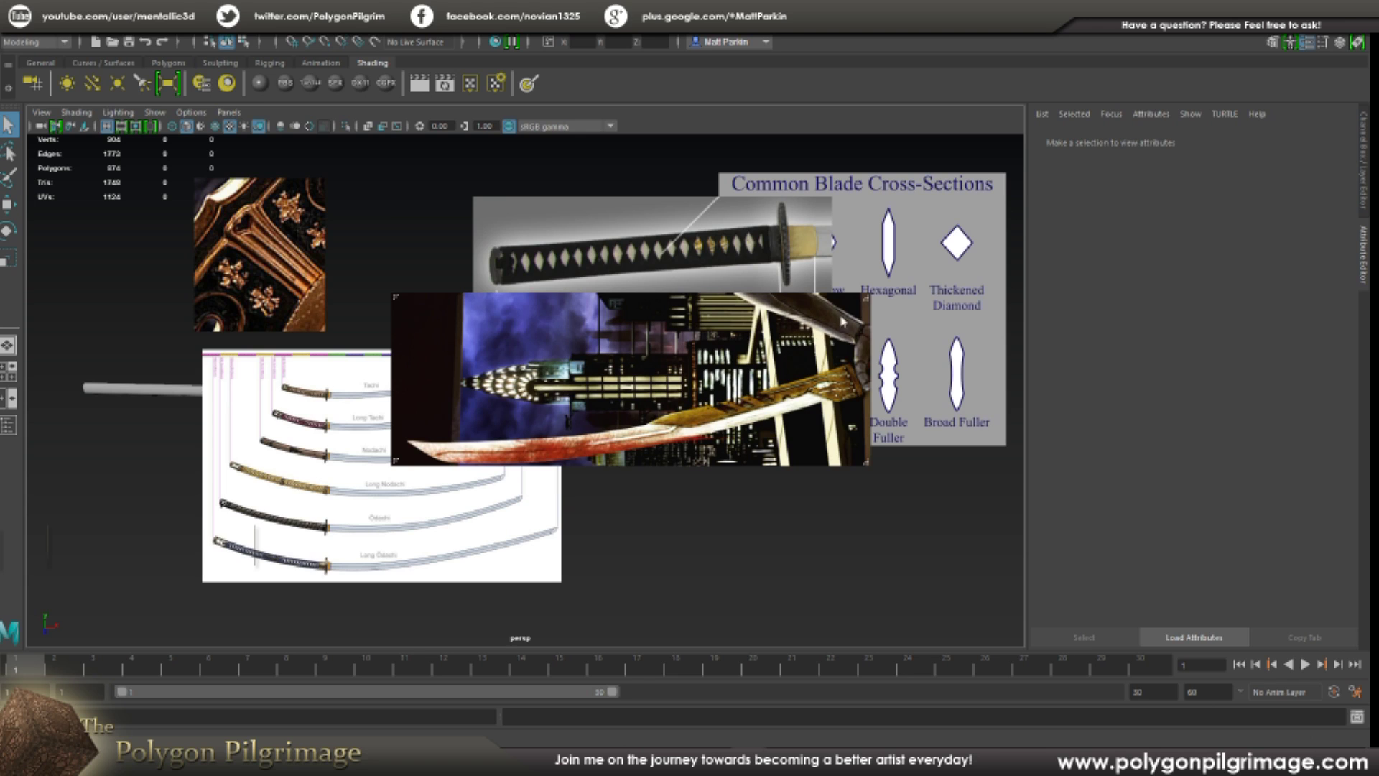
left_click_drag(865, 294, 865, 327)
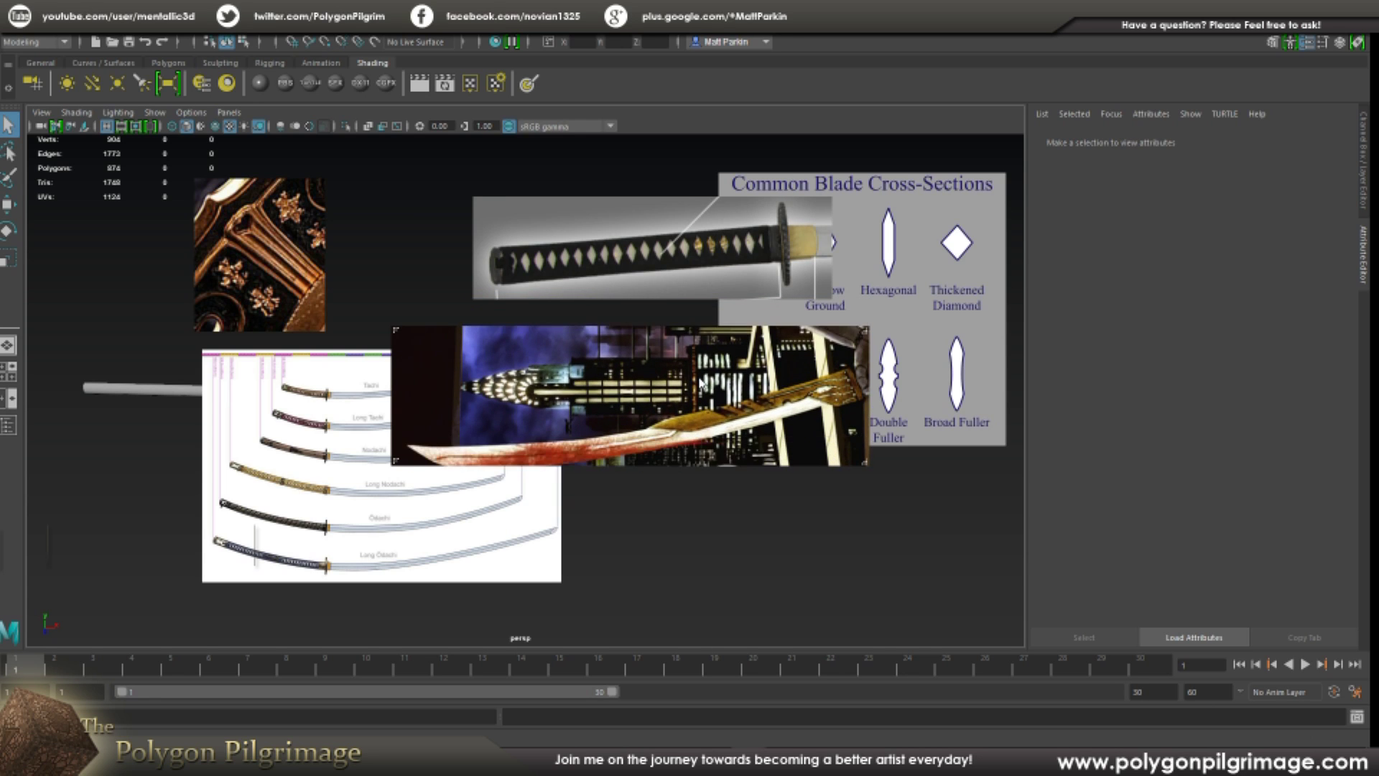
- Move the cropped sword image over the katana's handle and flip it horizontally
left_click_drag(700, 330, 369, 334)
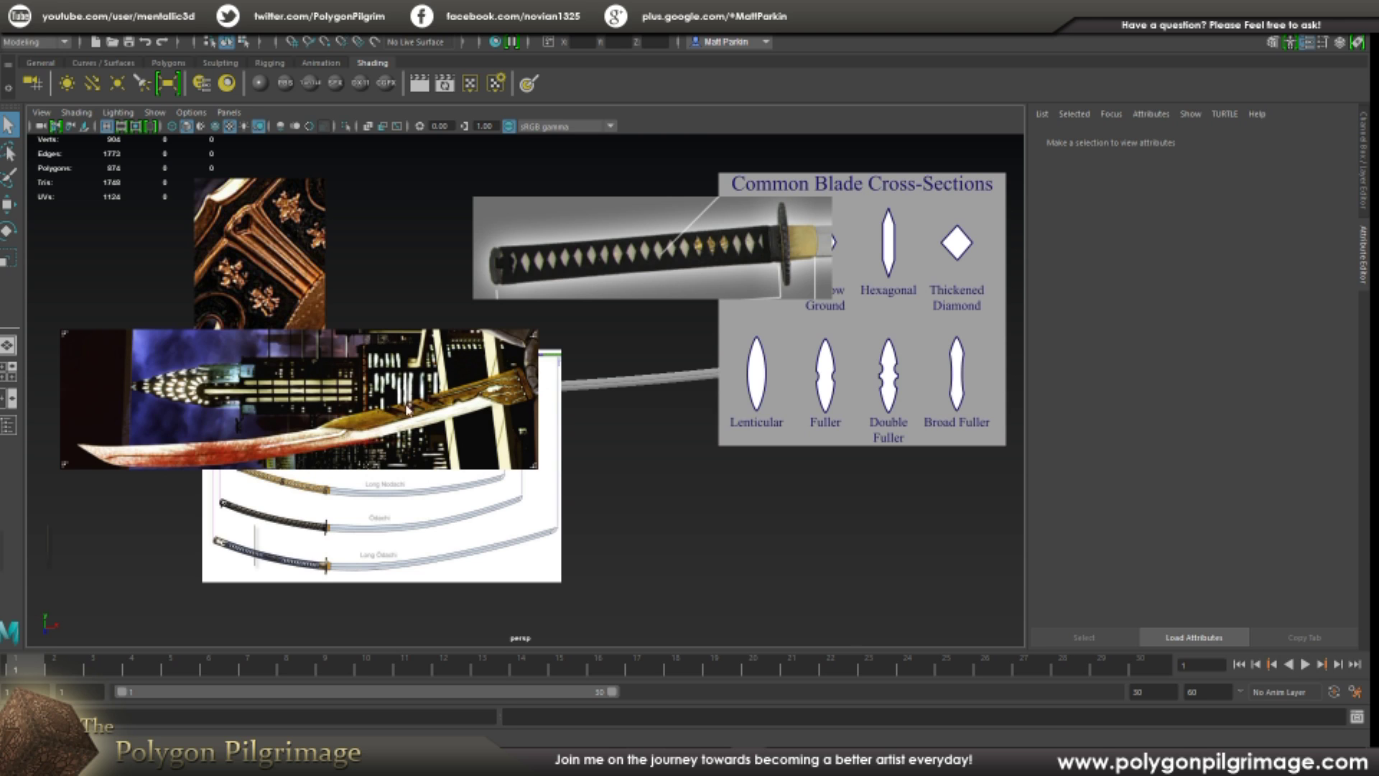
right_click(357, 415)
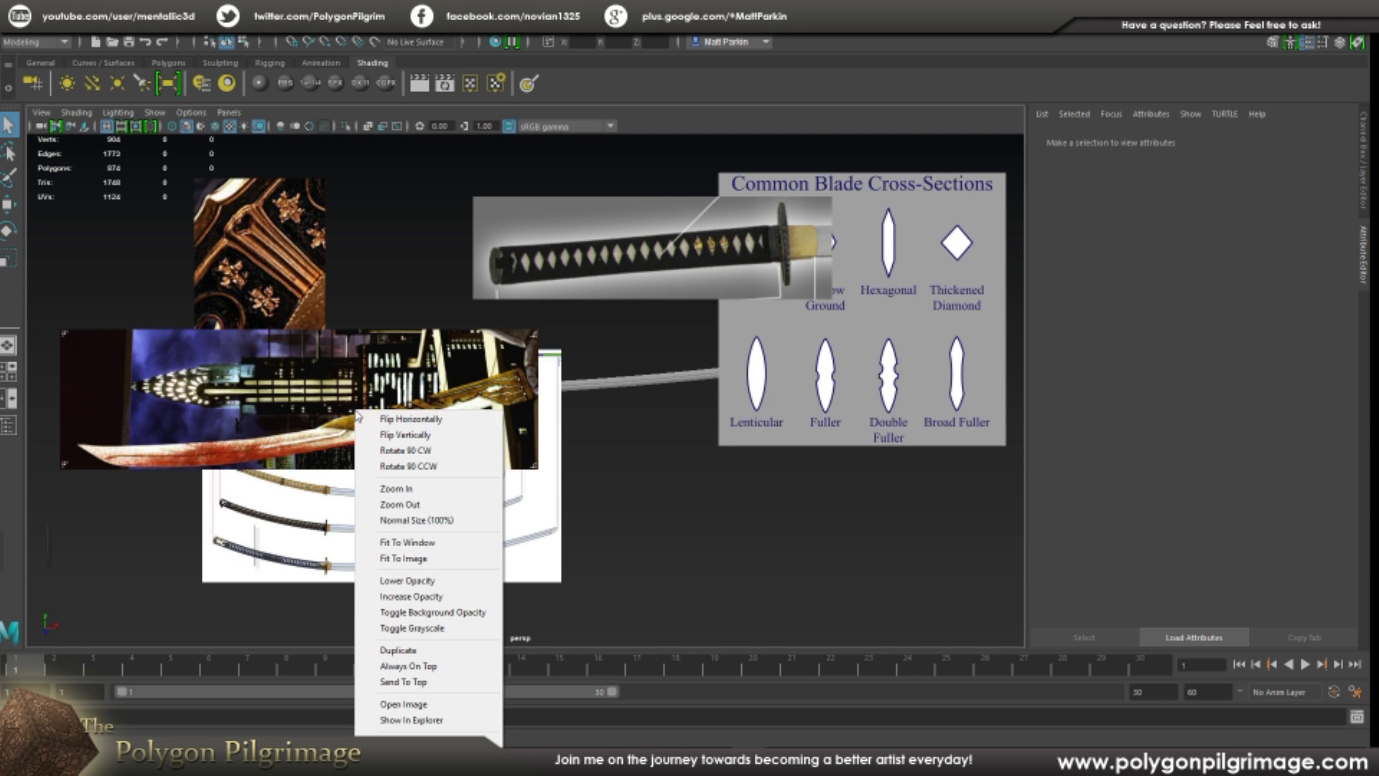
left_click(424, 419)
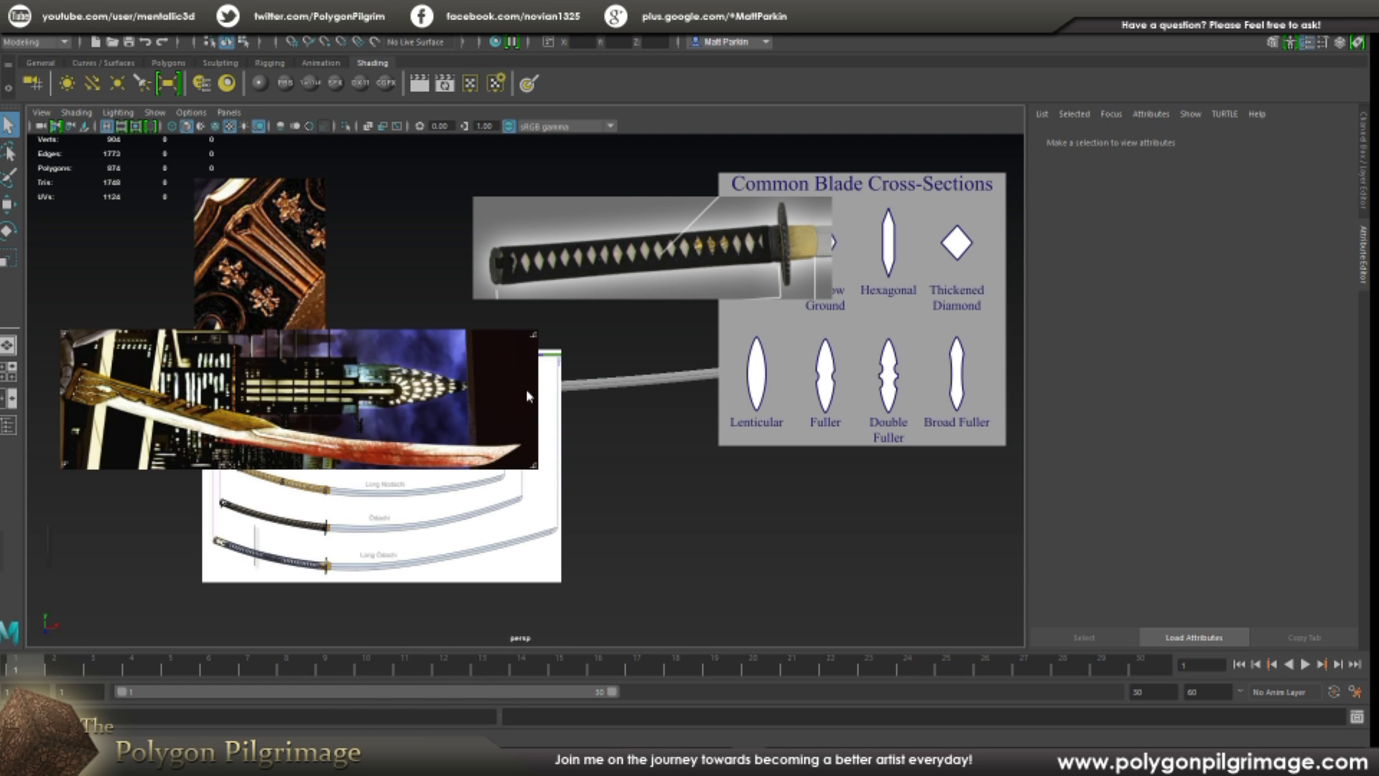
- Return to the Maya viewport and examine the overall shape of the katana model
left_click_drag(548, 395, 0, 372)
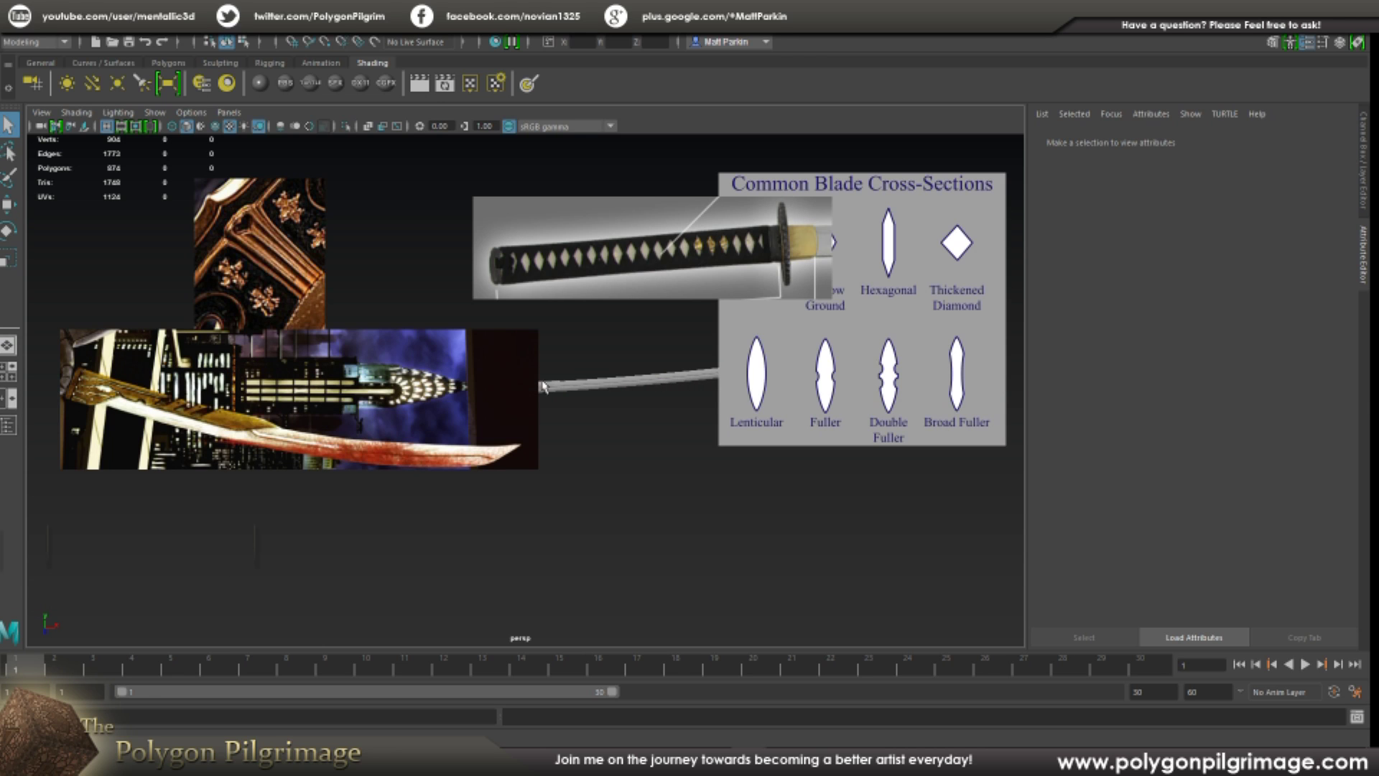
left_click_drag(811, 357, 794, 655)
middle_click_drag(650, 396, 731, 380, "alt")
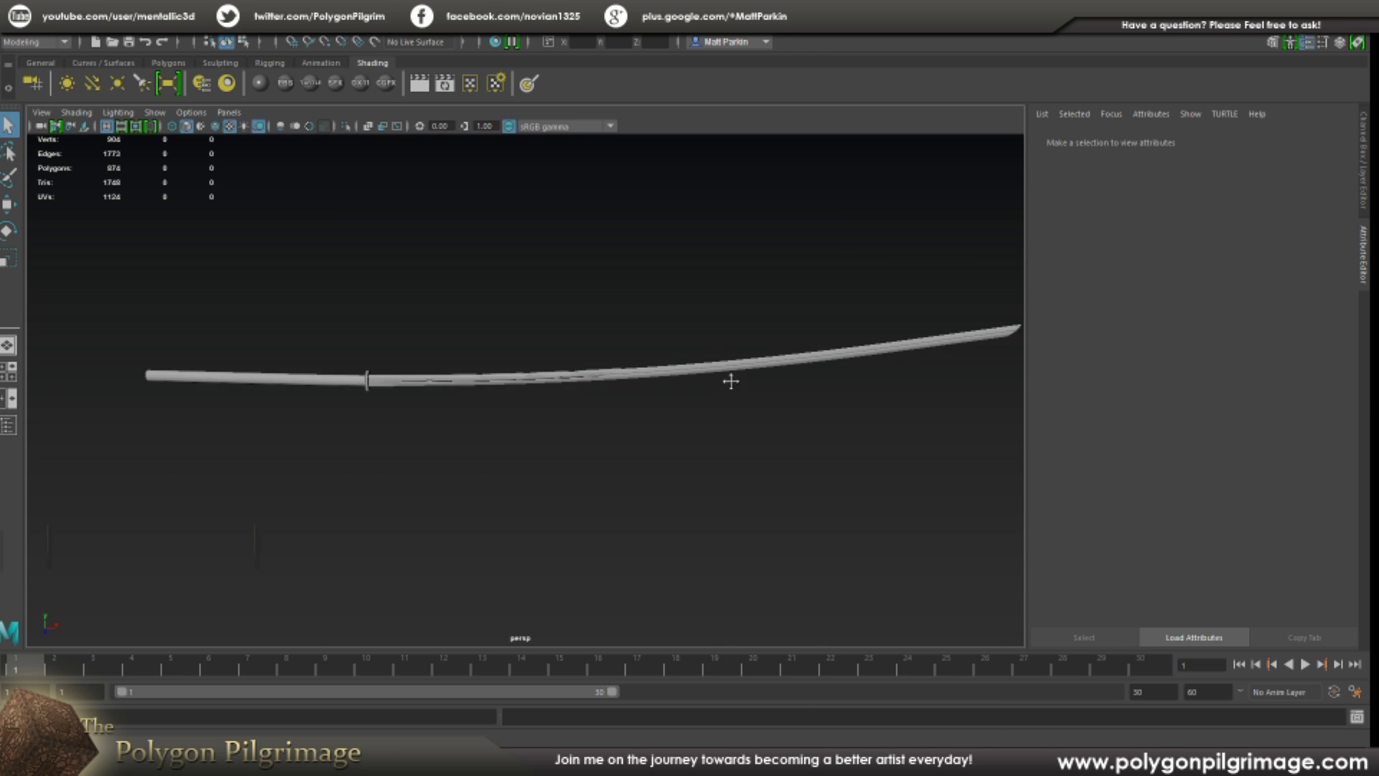
left_click_drag(731, 381, 593, 407, "alt")
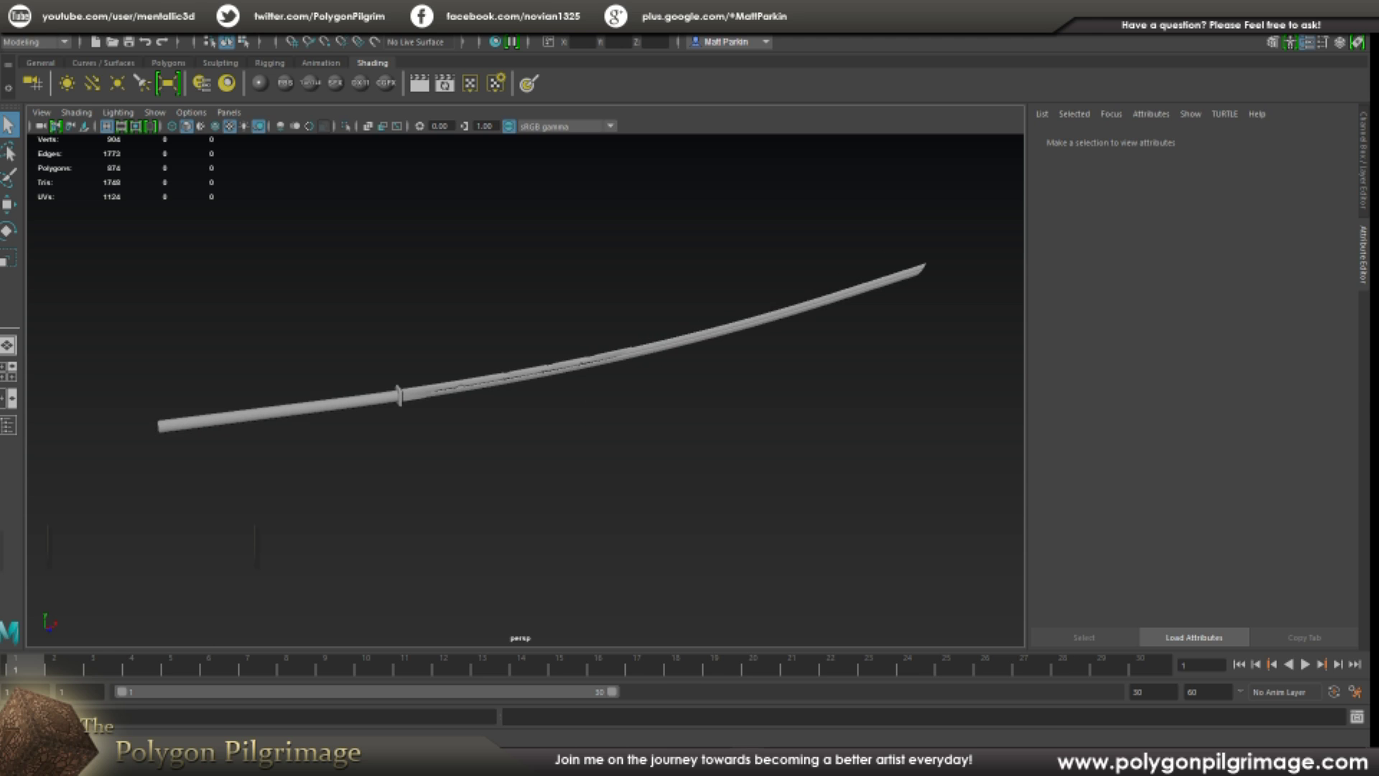
- Bring back the cropped sword image, place it above the katana's handle and guard, and toggle Always On Top for it
left_click(749, 763)
left_click(631, 706)
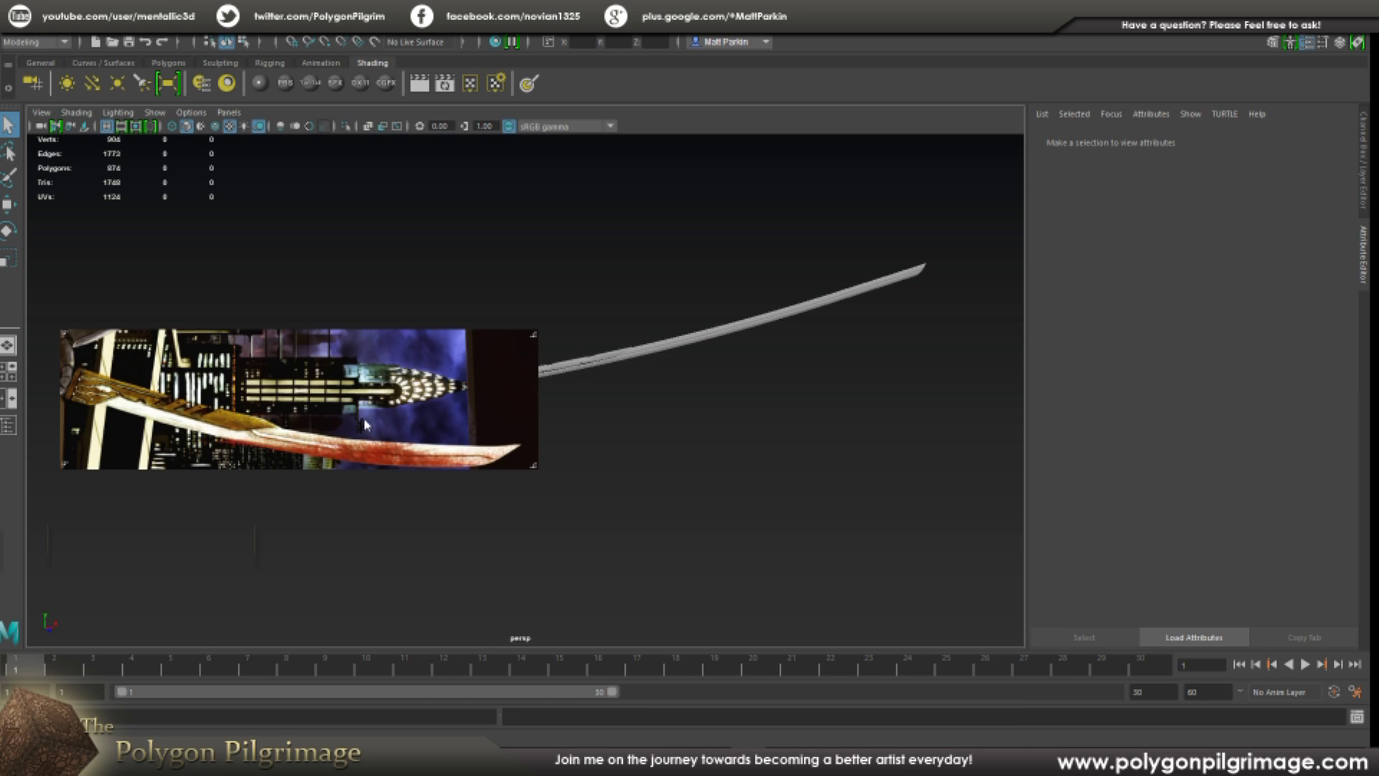
middle_click_drag(362, 418, 401, 385)
left_click_drag(393, 403, 391, 244)
left_click_drag(468, 431, 424, 417, "alt")
mouse_move(711, 761)
left_click(663, 699)
left_click_drag(289, 263, 376, 271)
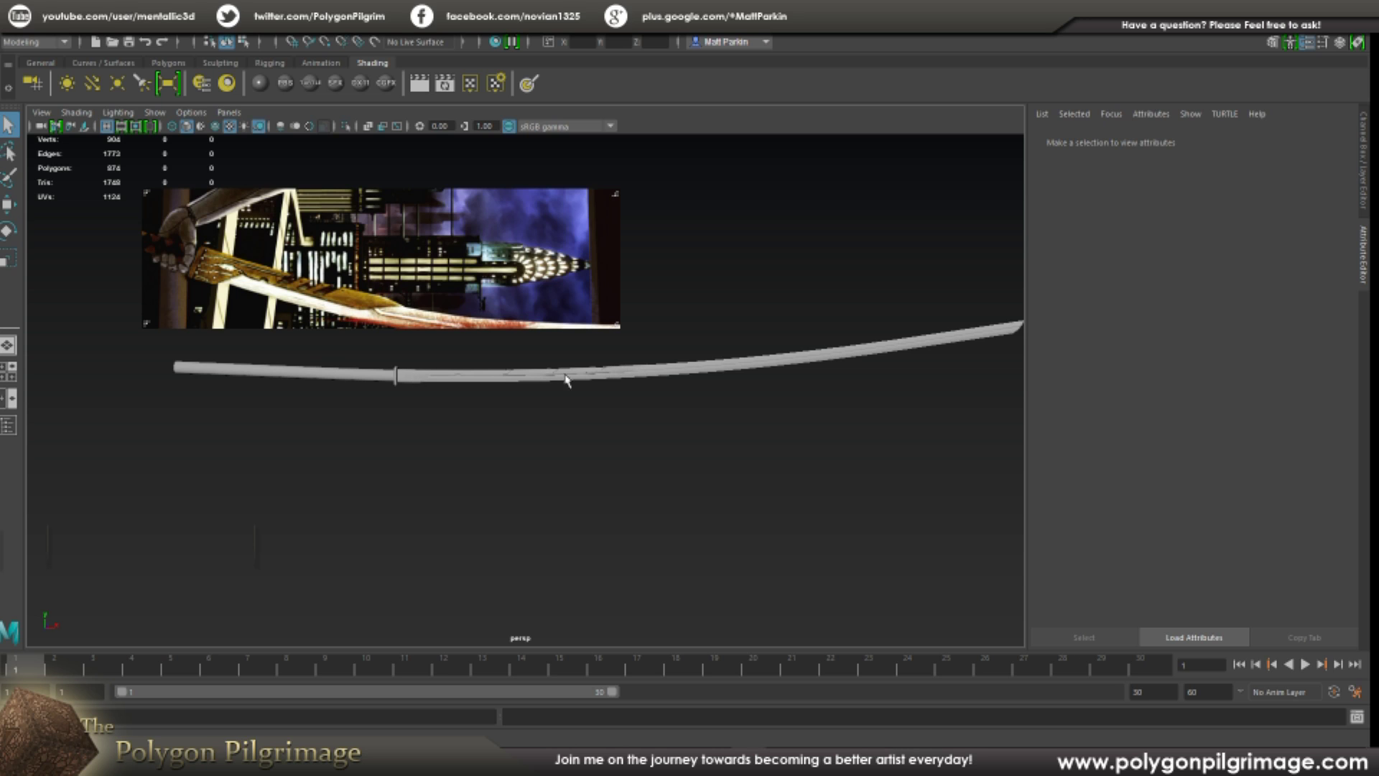
right_click(329, 275)
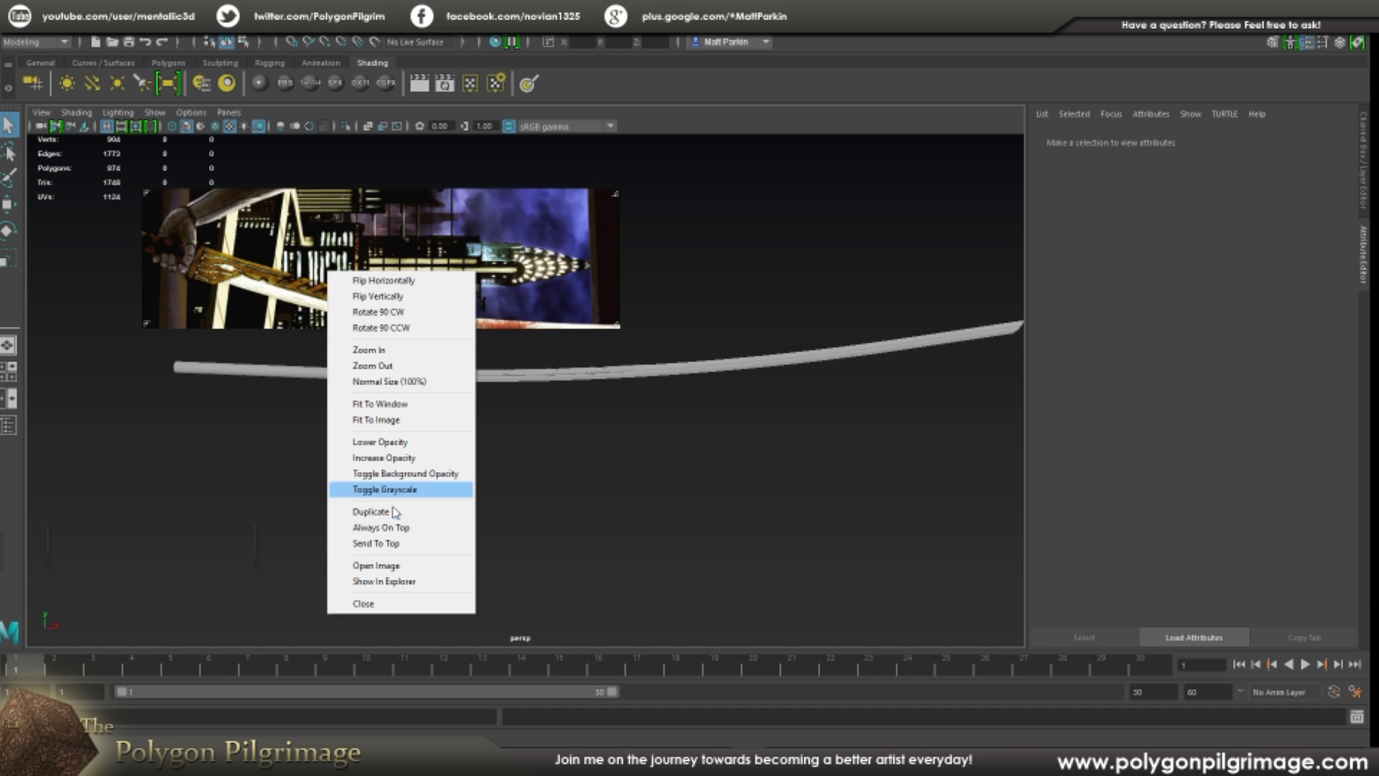
left_click(384, 528)
- Display the wireframe on the shaded katana and get a close view of the blade near the guard
left_click_drag(406, 408, 465, 405, "alt")
scroll(466, 417, "up", 6)
middle_click_drag(469, 420, 513, 357, "alt")
left_click(215, 127)
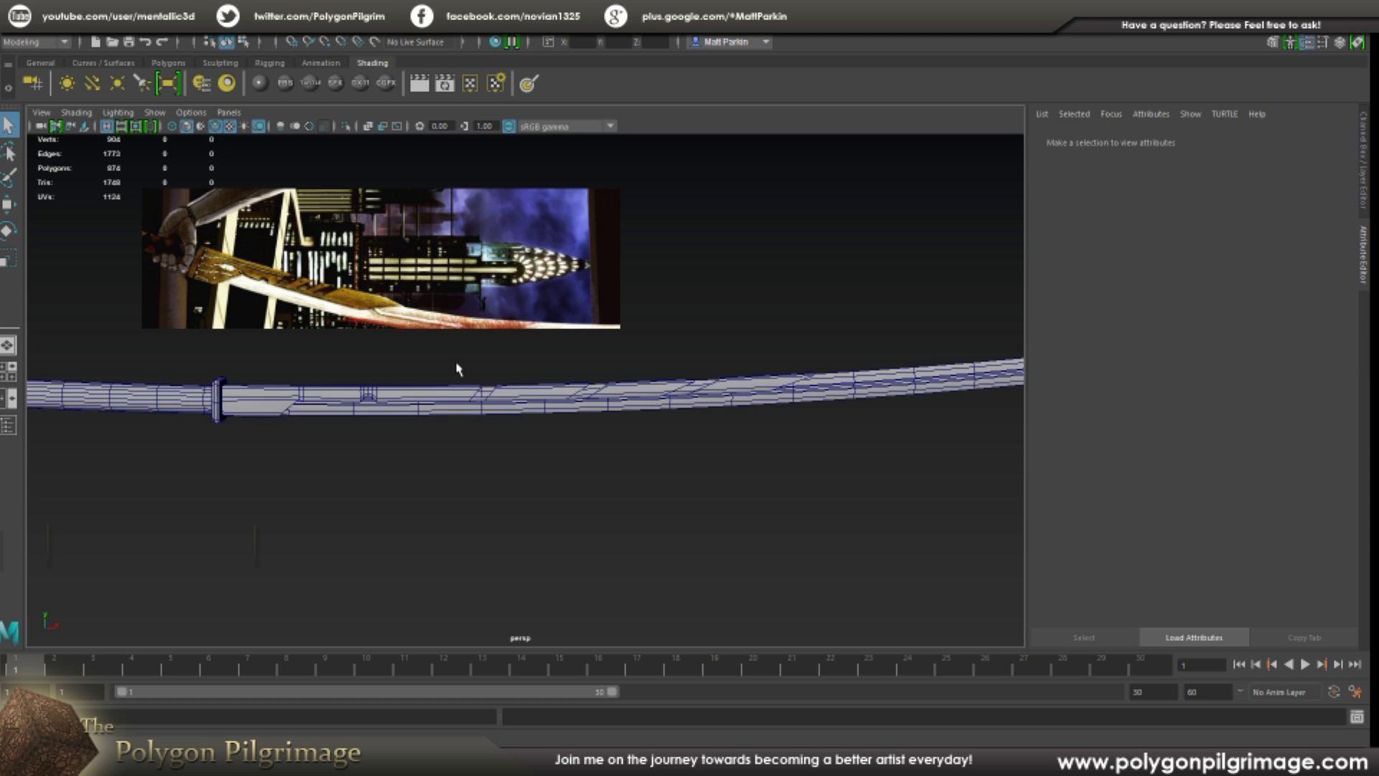
scroll(472, 417, "up", 3)
left_click_drag(470, 415, 500, 445, "alt")
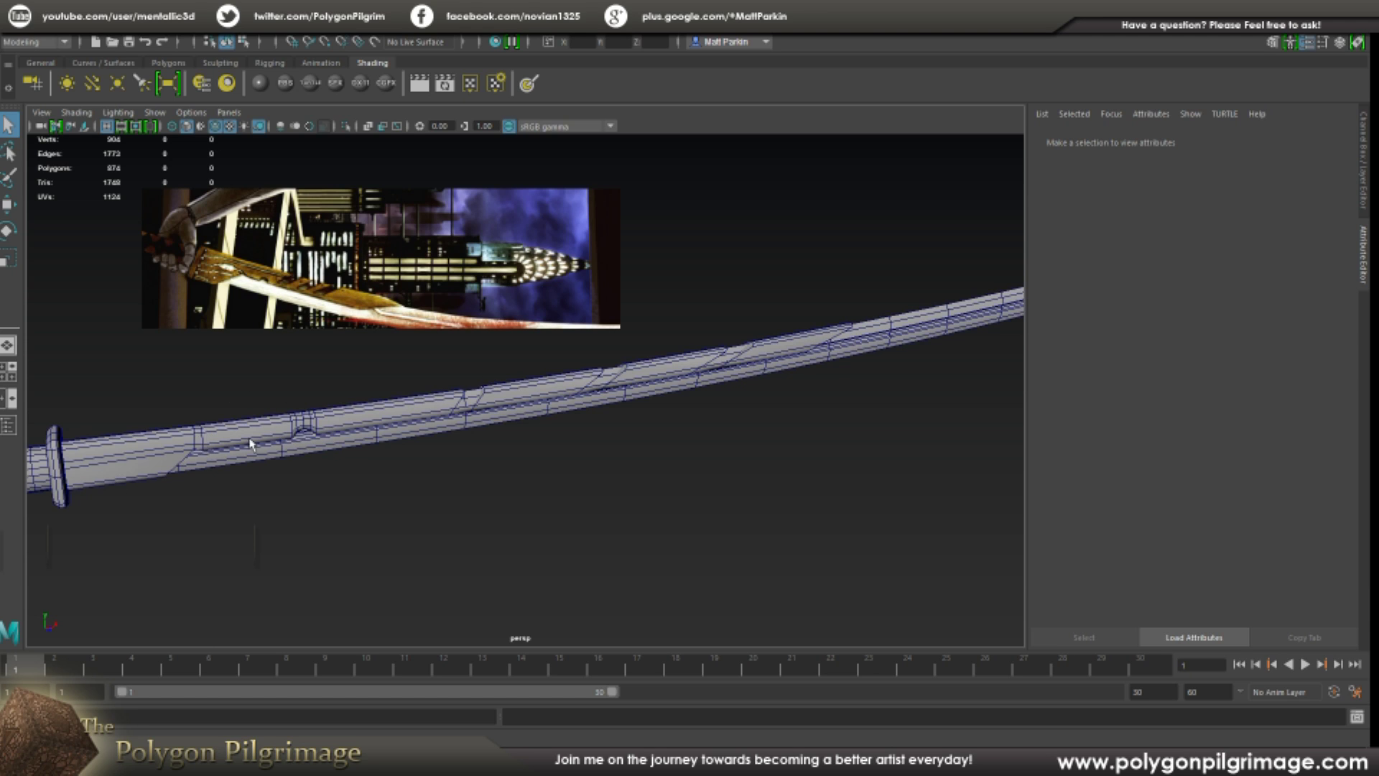
left_click_drag(251, 441, 337, 431, "alt")
middle_click_drag(381, 429, 513, 445, "alt")
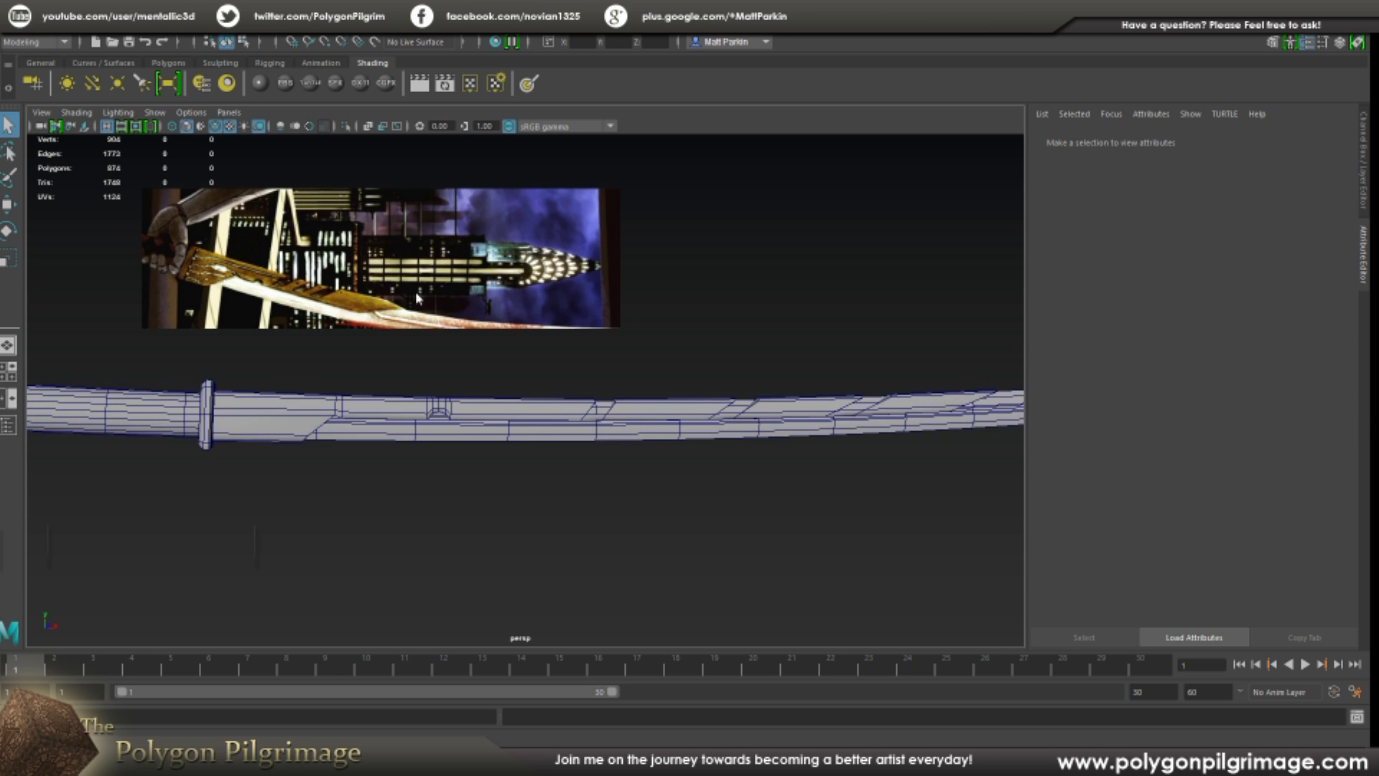
- Reposition the sword reference image just above the katana's guard and the start of the blade for comparison
left_click_drag(405, 285, 323, 262)
middle_click_drag(548, 411, 646, 371, "alt")
left_click_drag(645, 371, 511, 472, "alt")
left_click_drag(598, 392, 485, 400, "alt")
left_click_drag(439, 266, 559, 276)
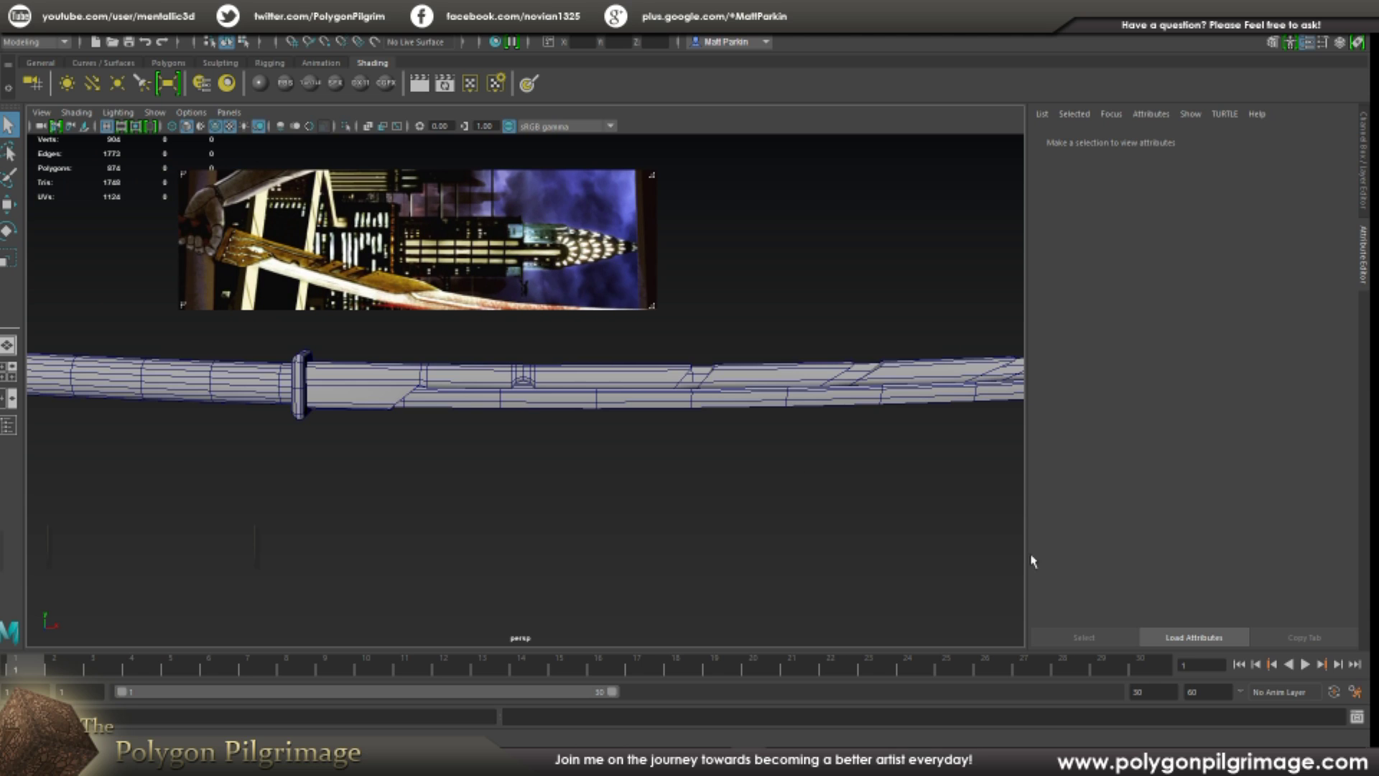
- Save the current reference image layout as a preset named KatRef in the Katana folder
left_click(1209, 761)
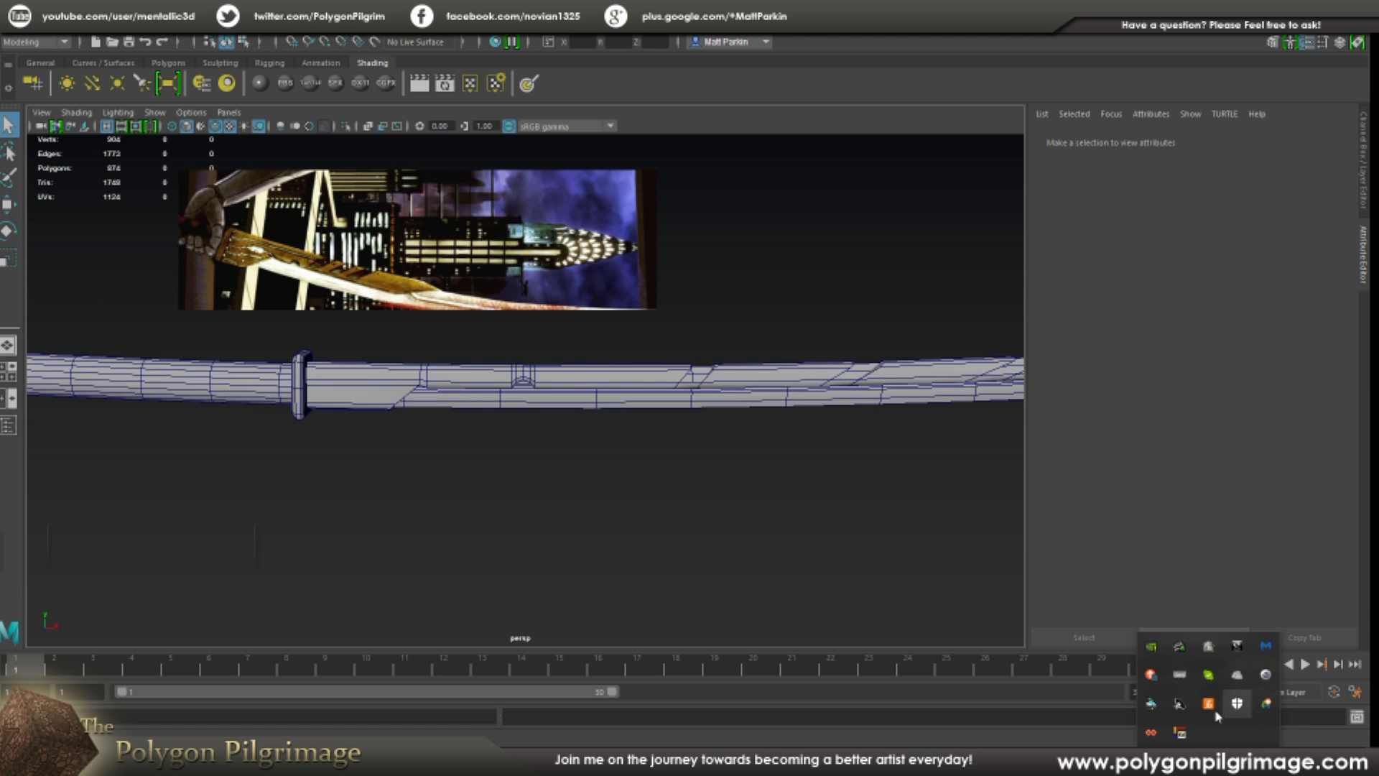
right_click(1181, 733)
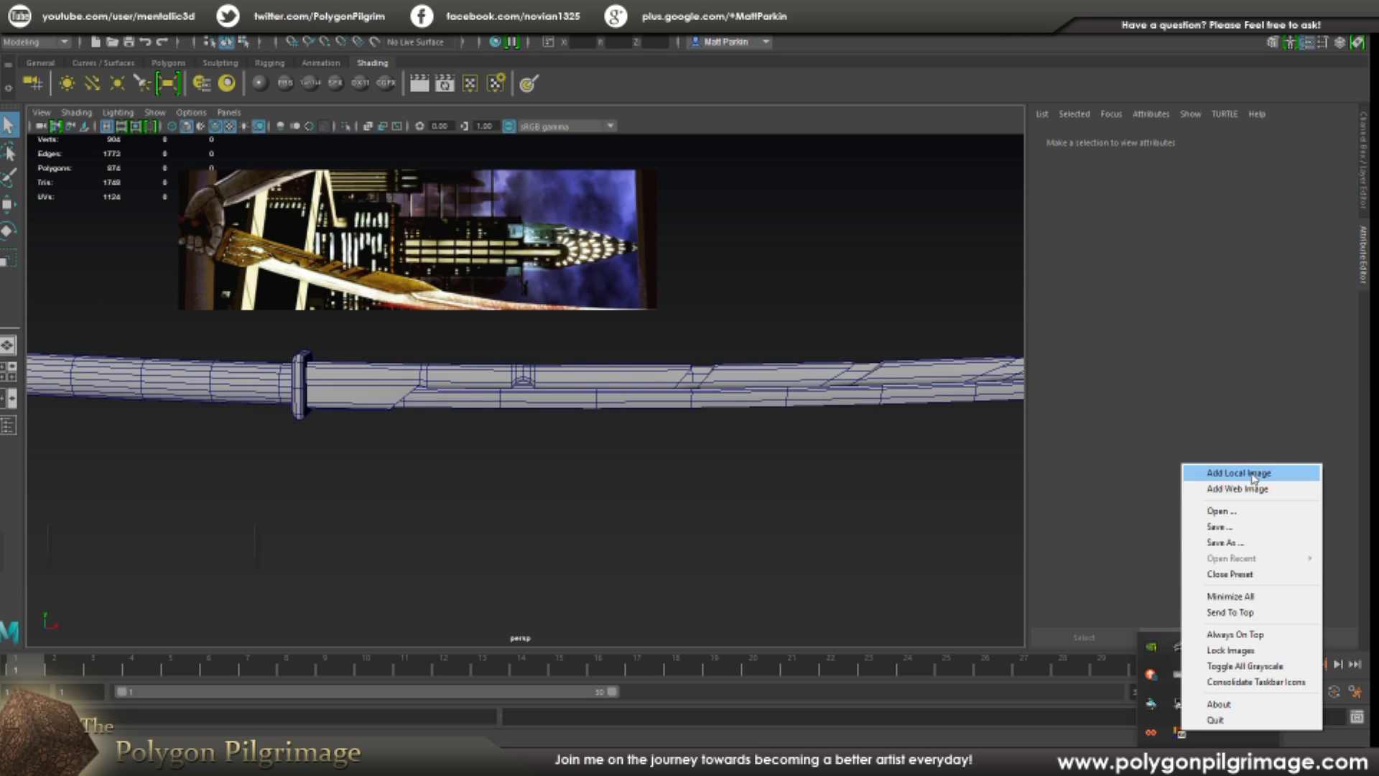
left_click(1234, 544)
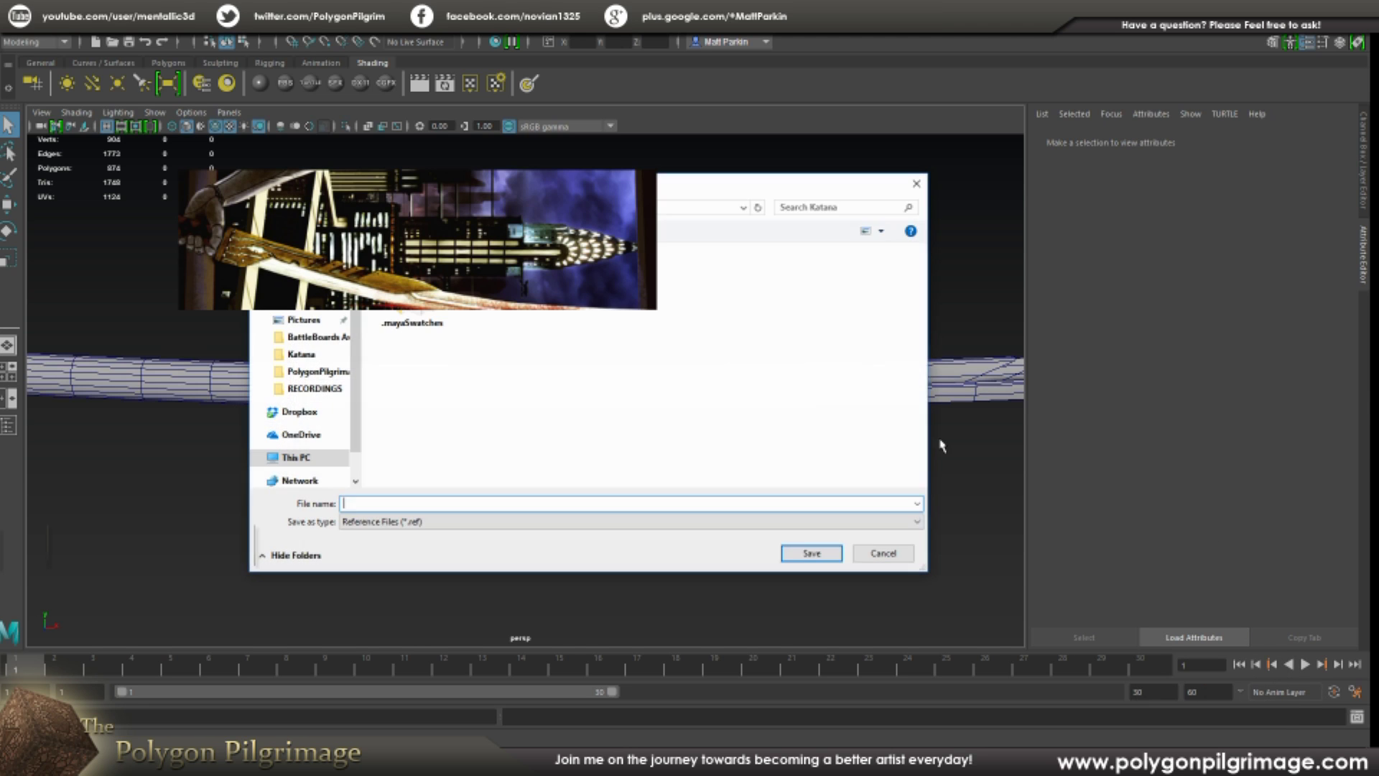
left_click_drag(733, 185, 1047, 225)
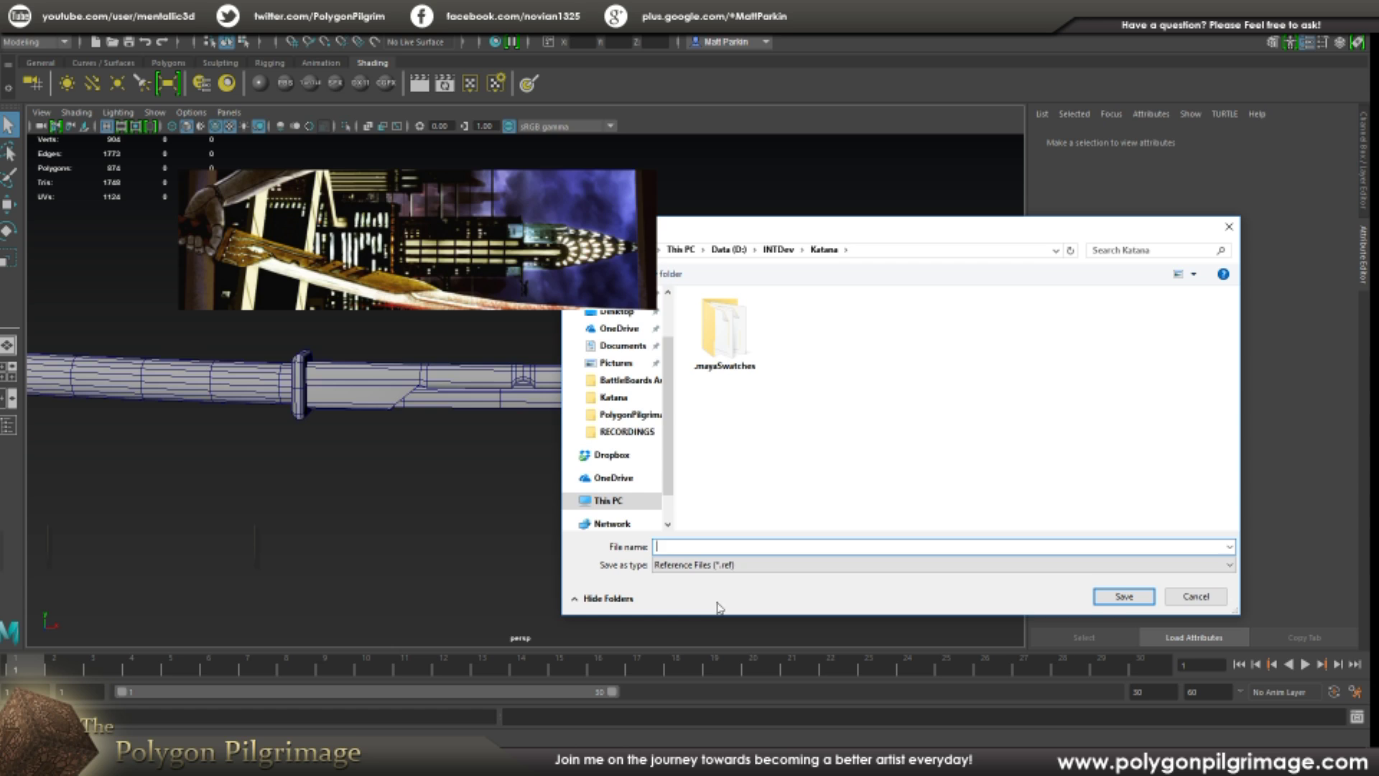
type("Kat")
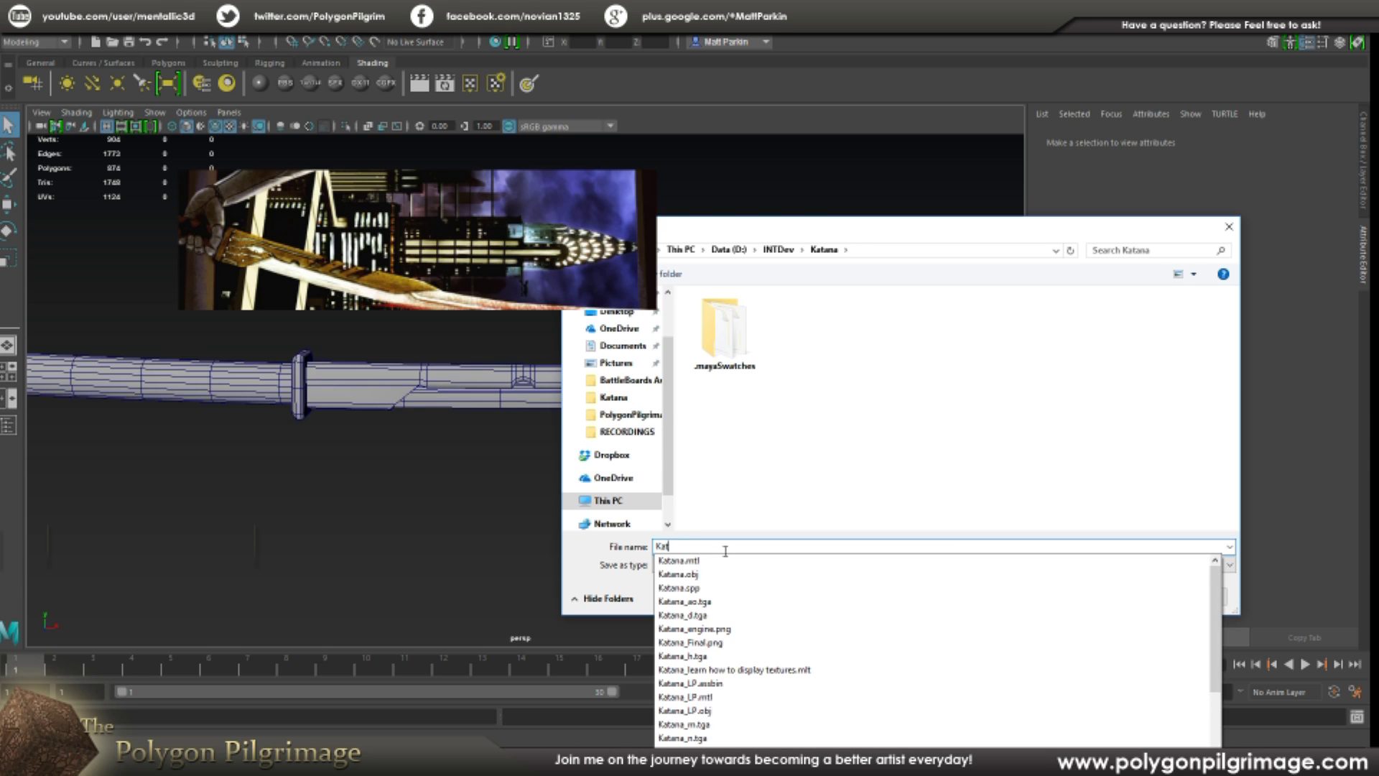
type("Ref")
key("Return")
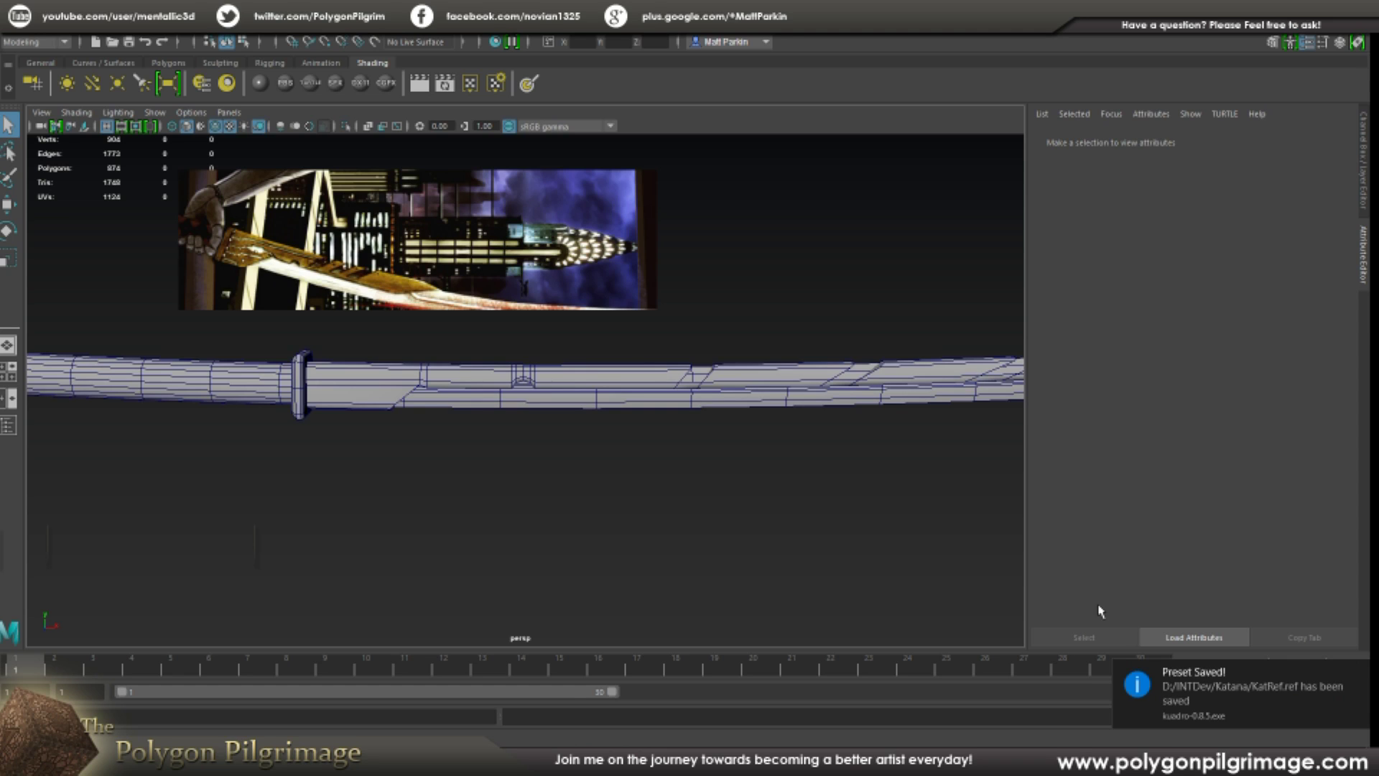
- Close the current reference preset to clear all of its floating images
mouse_move(749, 762)
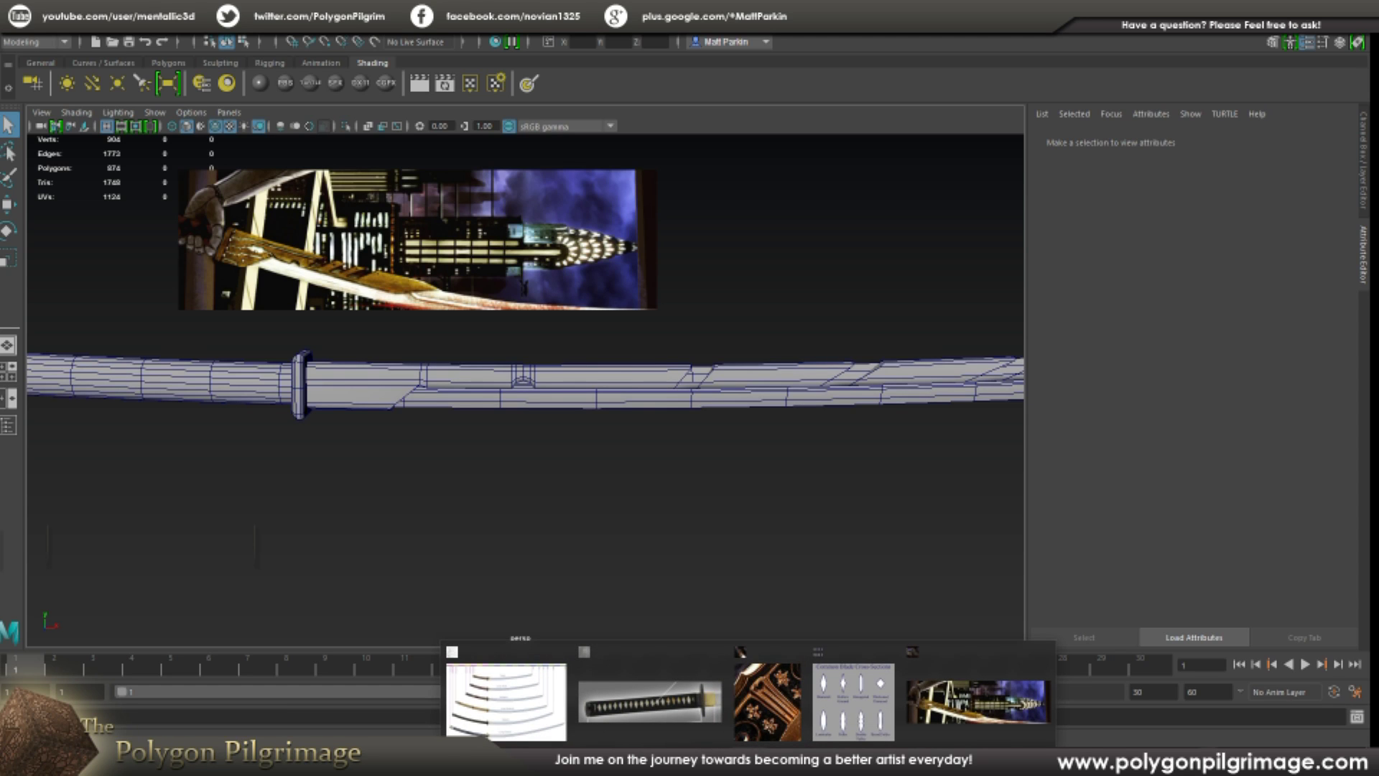
right_click(1202, 762)
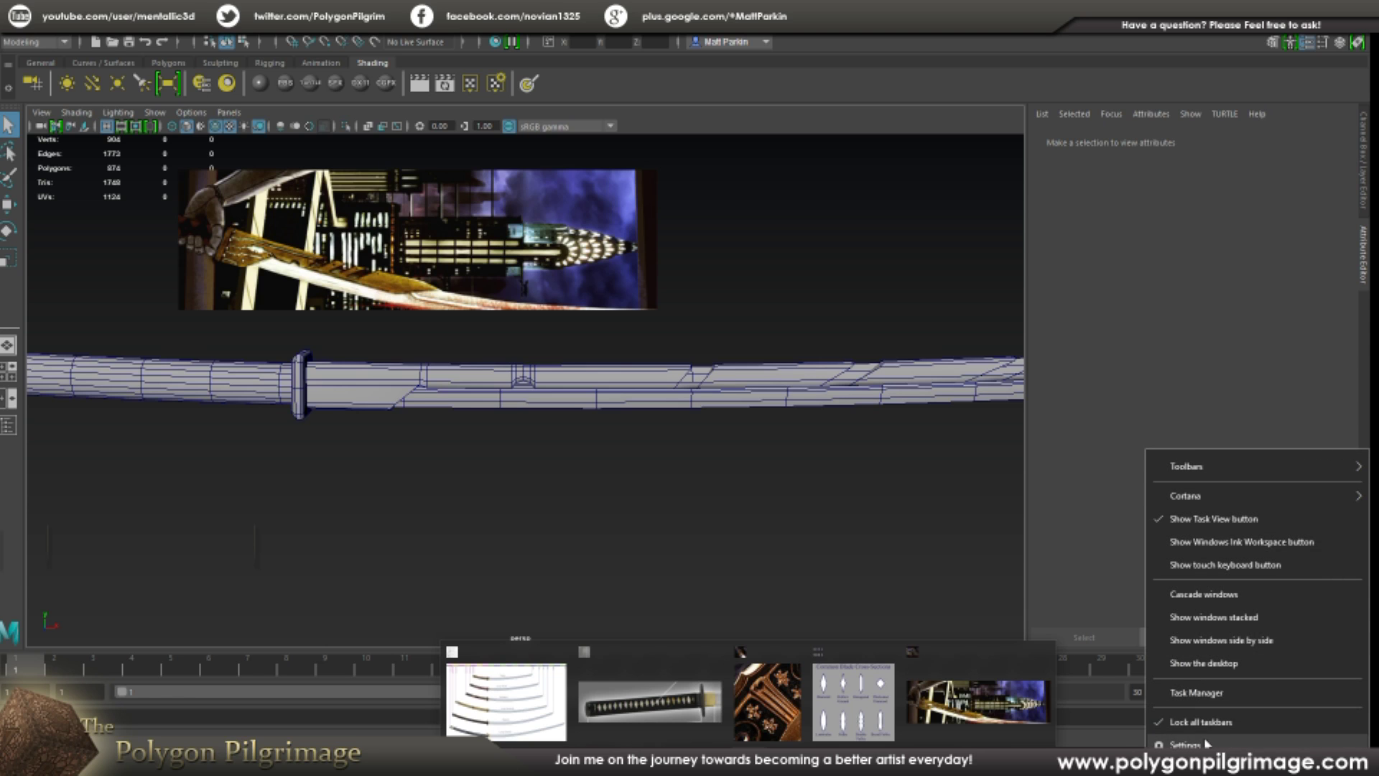
left_click(902, 490)
left_click(1209, 762)
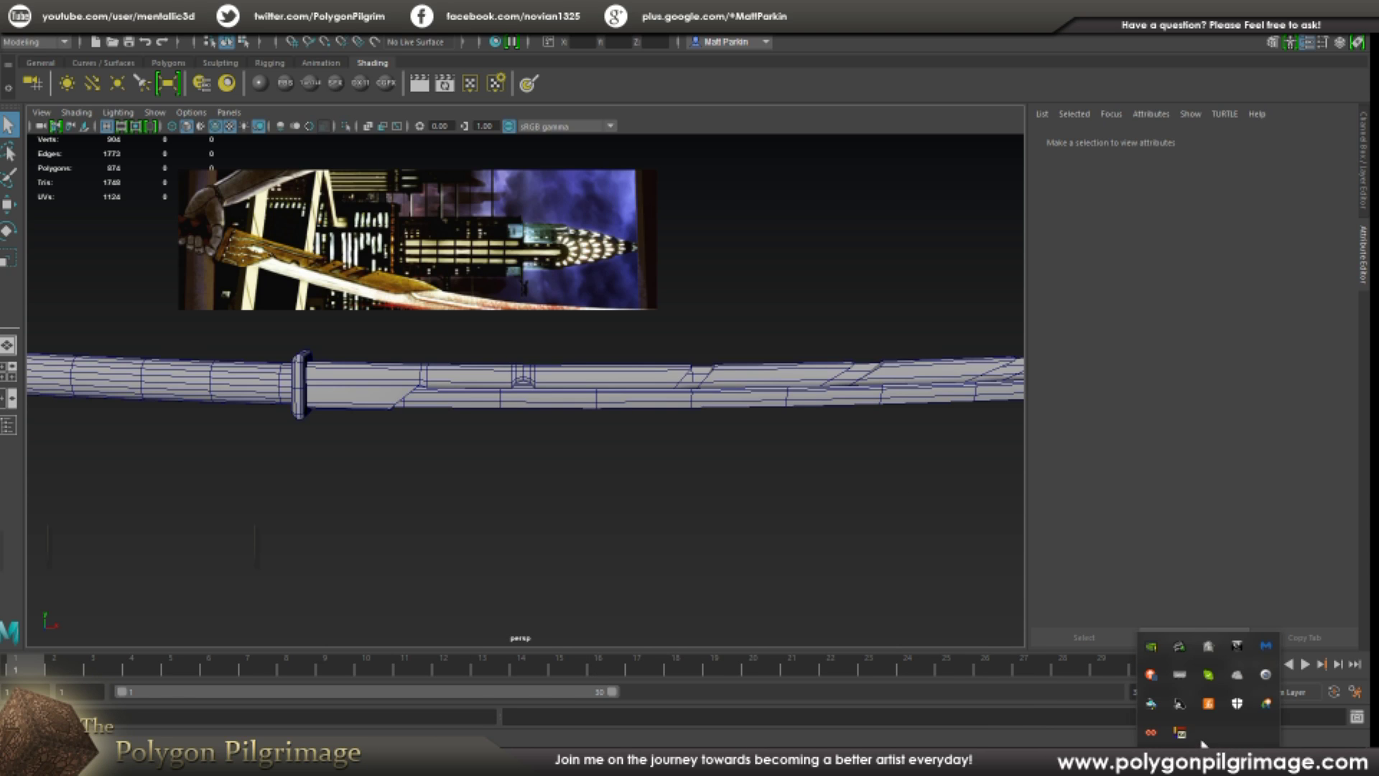
right_click(1180, 733)
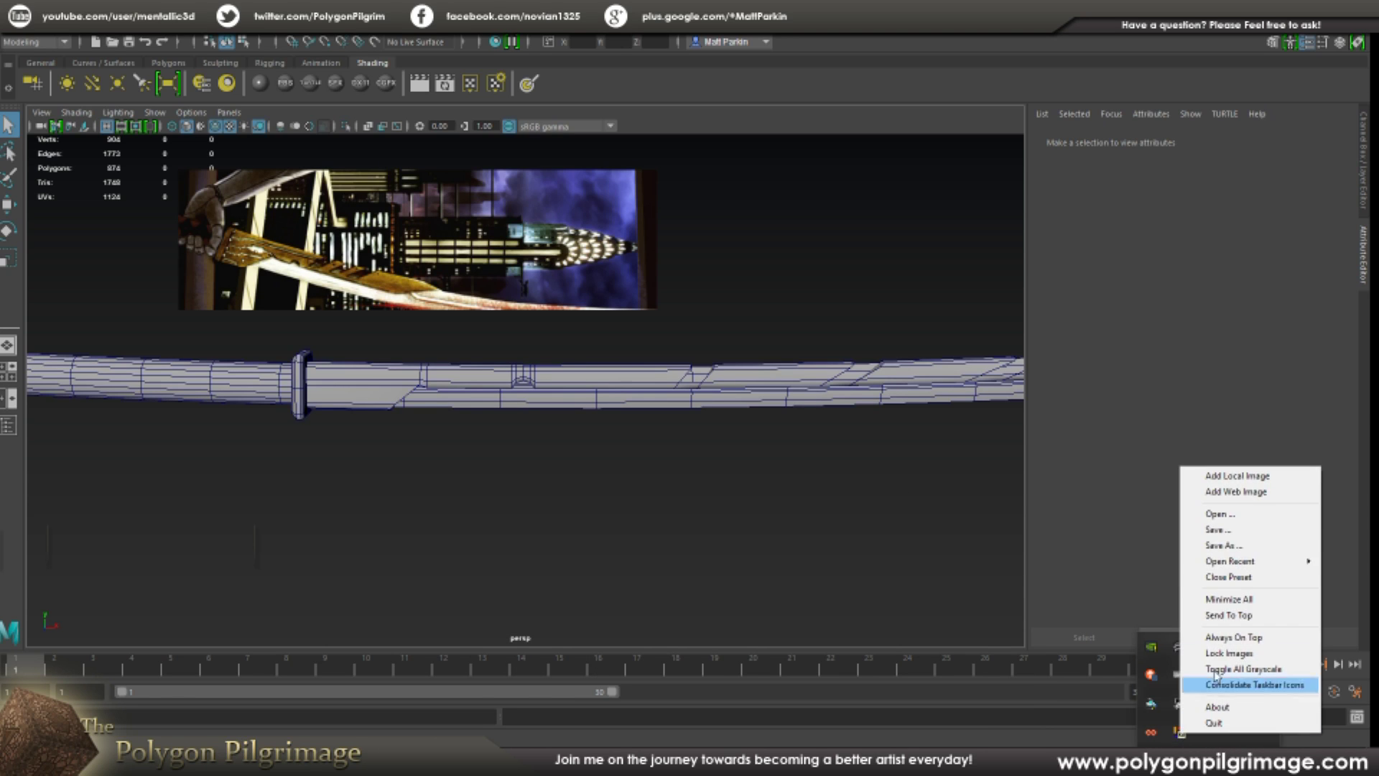
left_click(1240, 581)
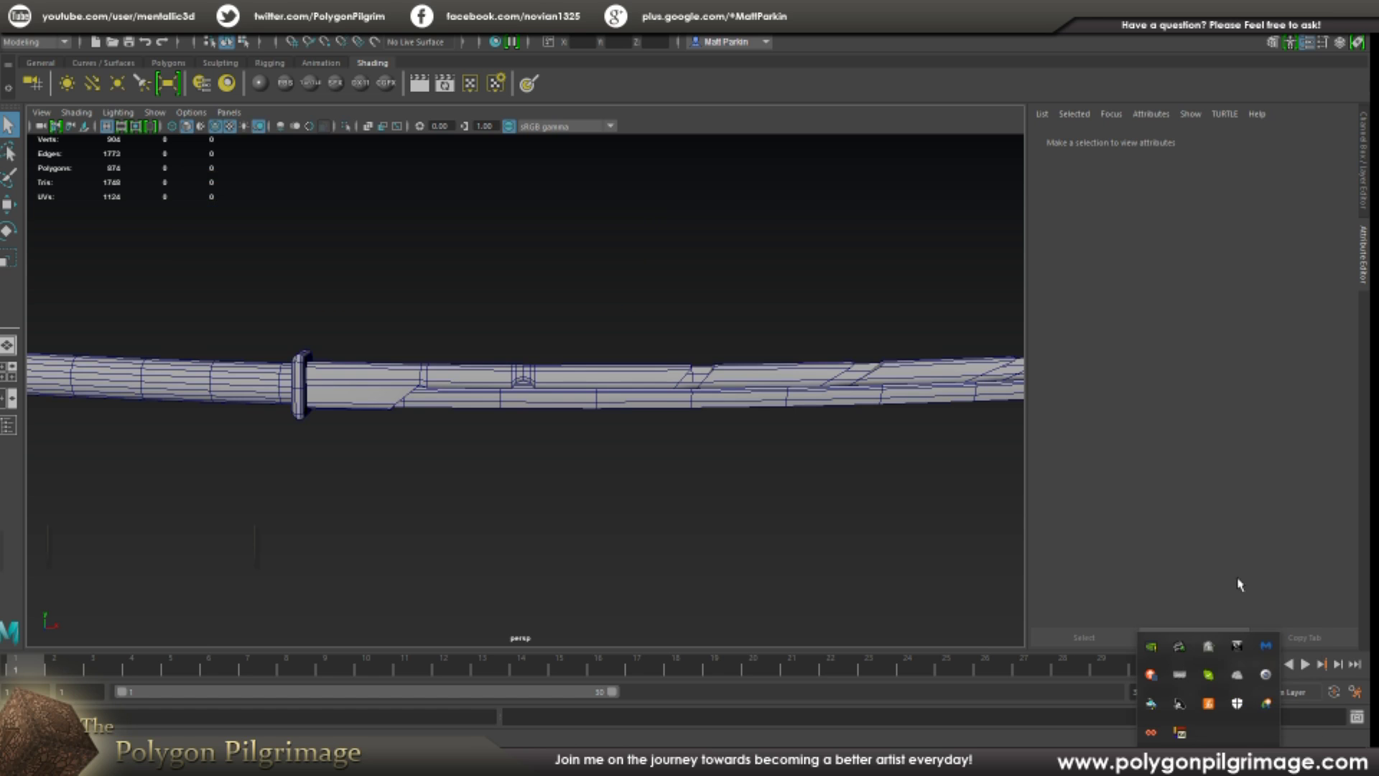
- Load the KatRef.ref preset from the Katana folder to restore the reference images
right_click(1181, 727)
left_click(1219, 514)
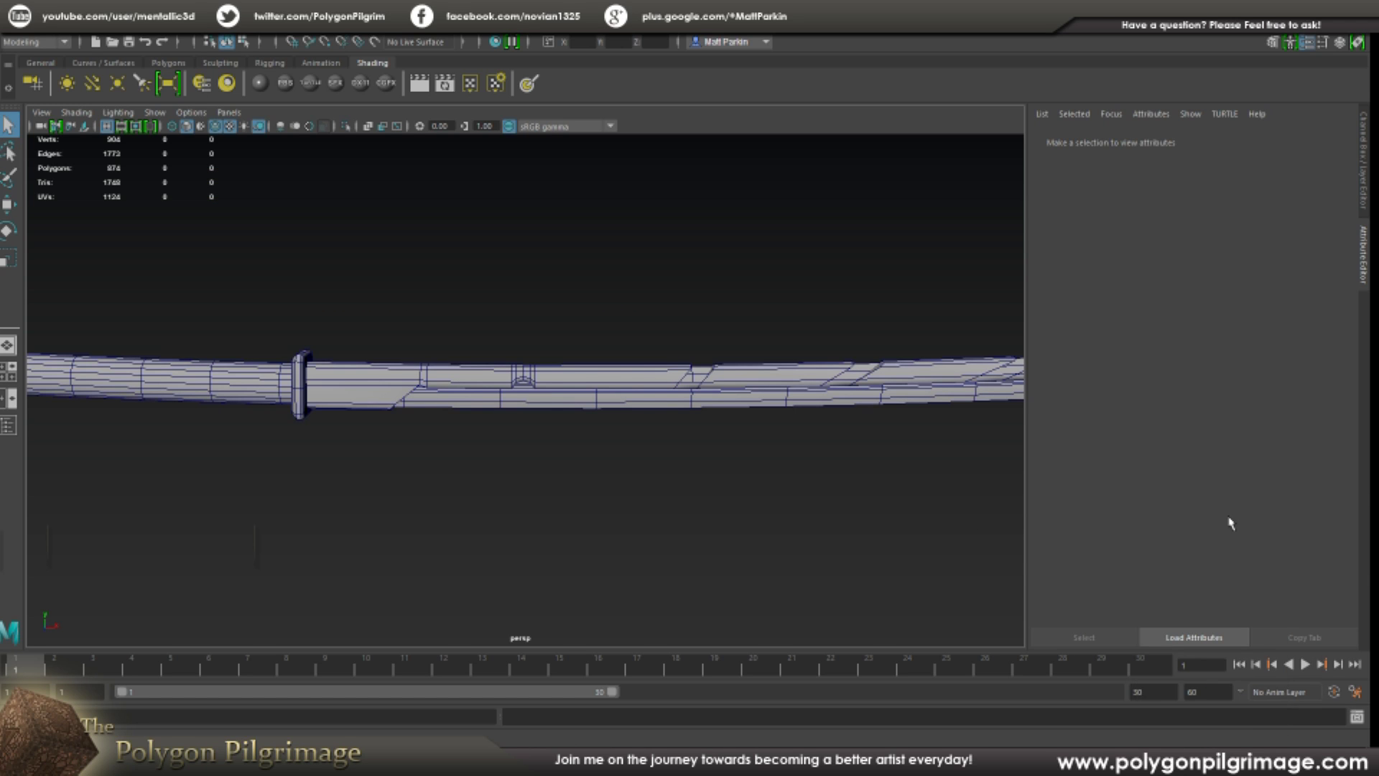
left_click(809, 334)
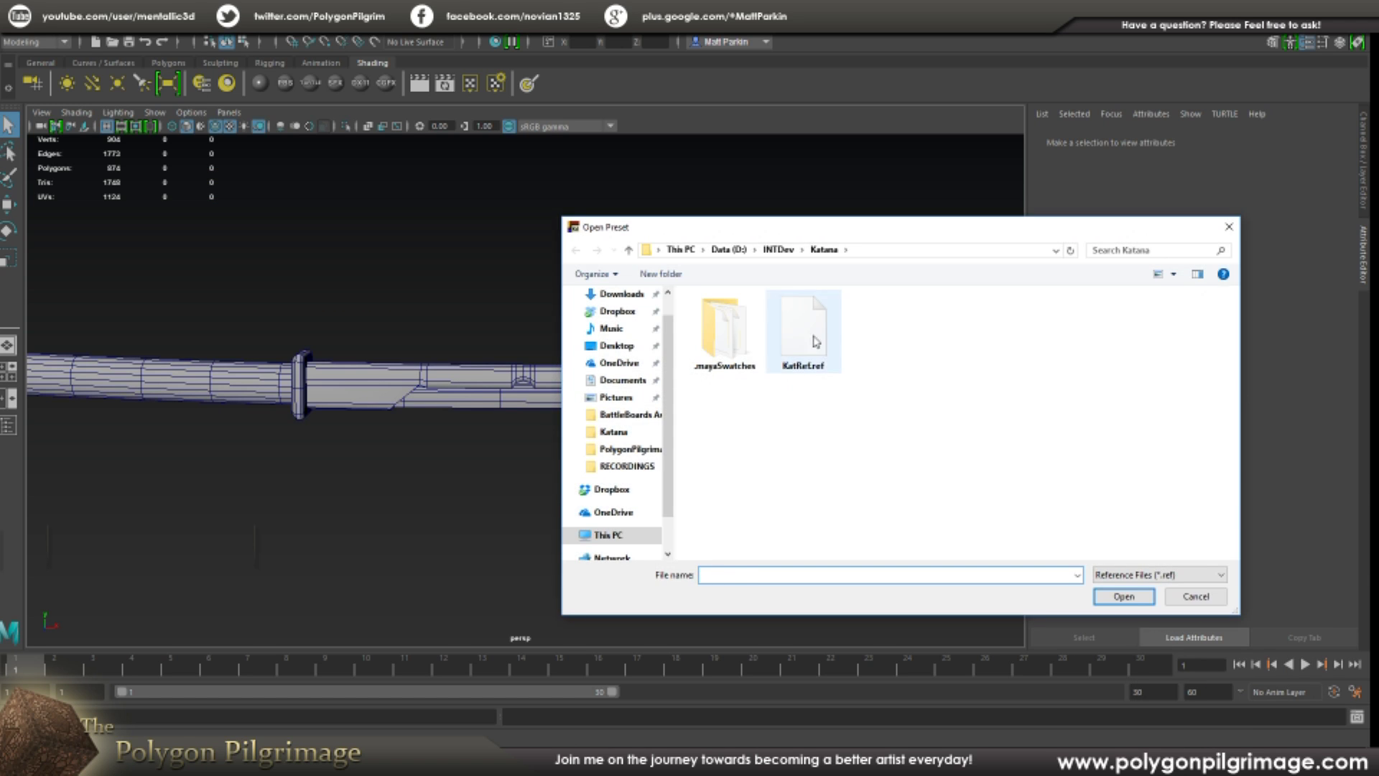
left_click(1124, 597)
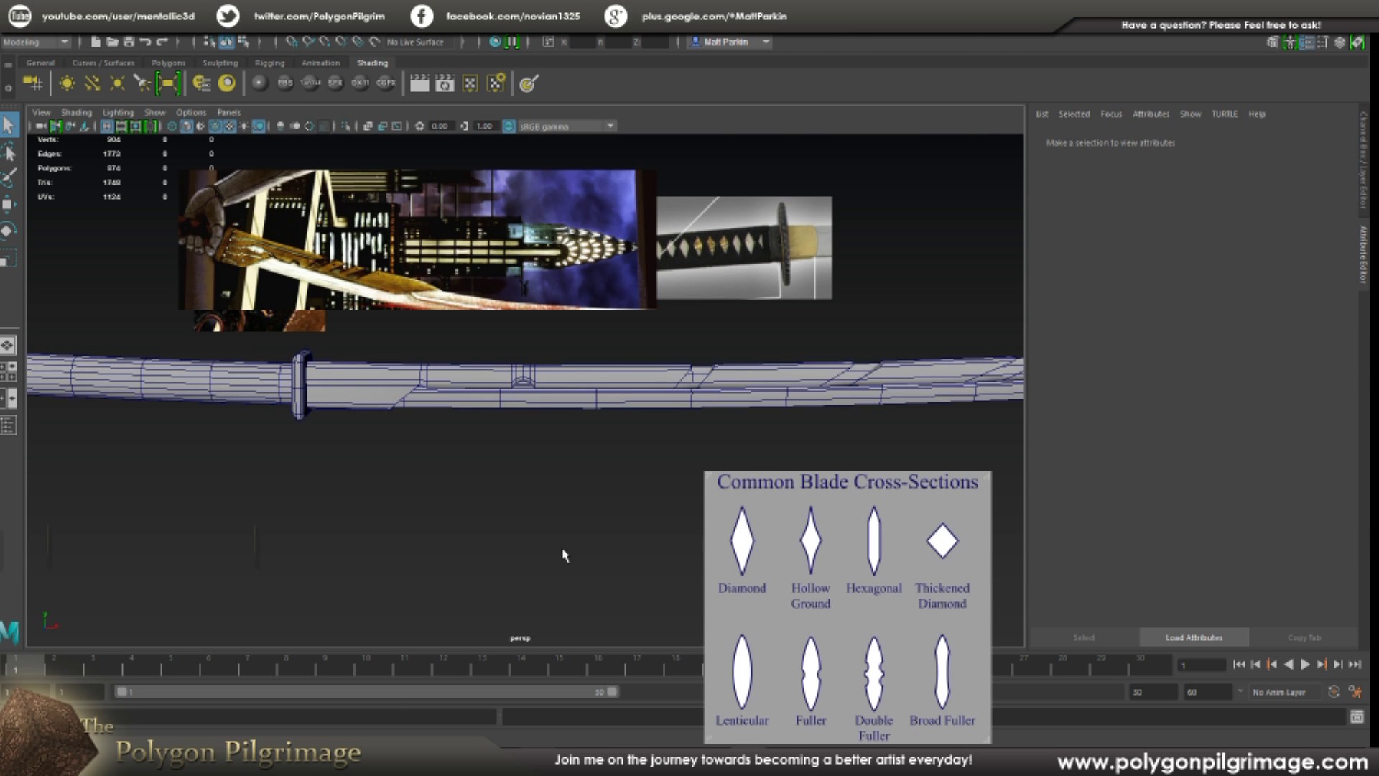
- Reposition the cropped sword image just above the katana's guard and the start of the blade
left_click_drag(472, 247, 463, 259)
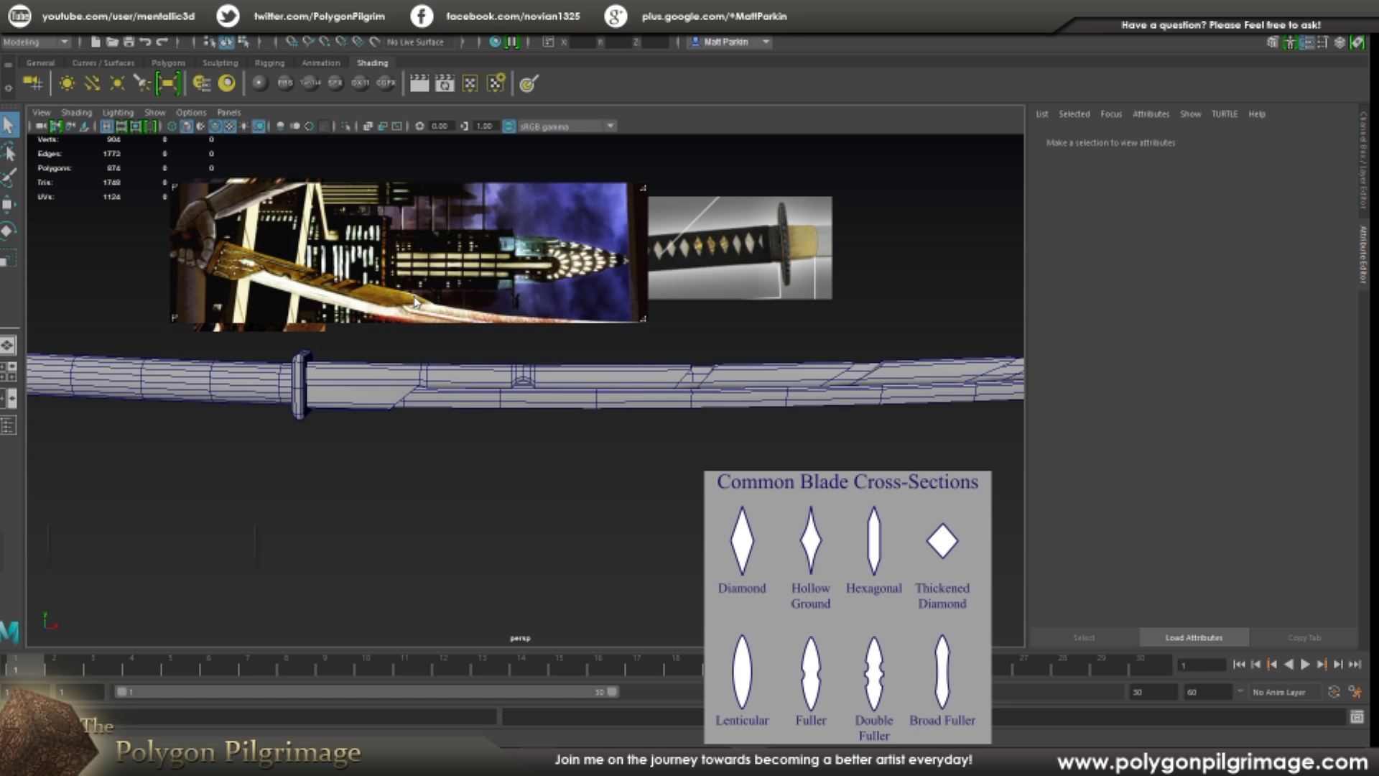
left_click_drag(413, 280, 411, 265)
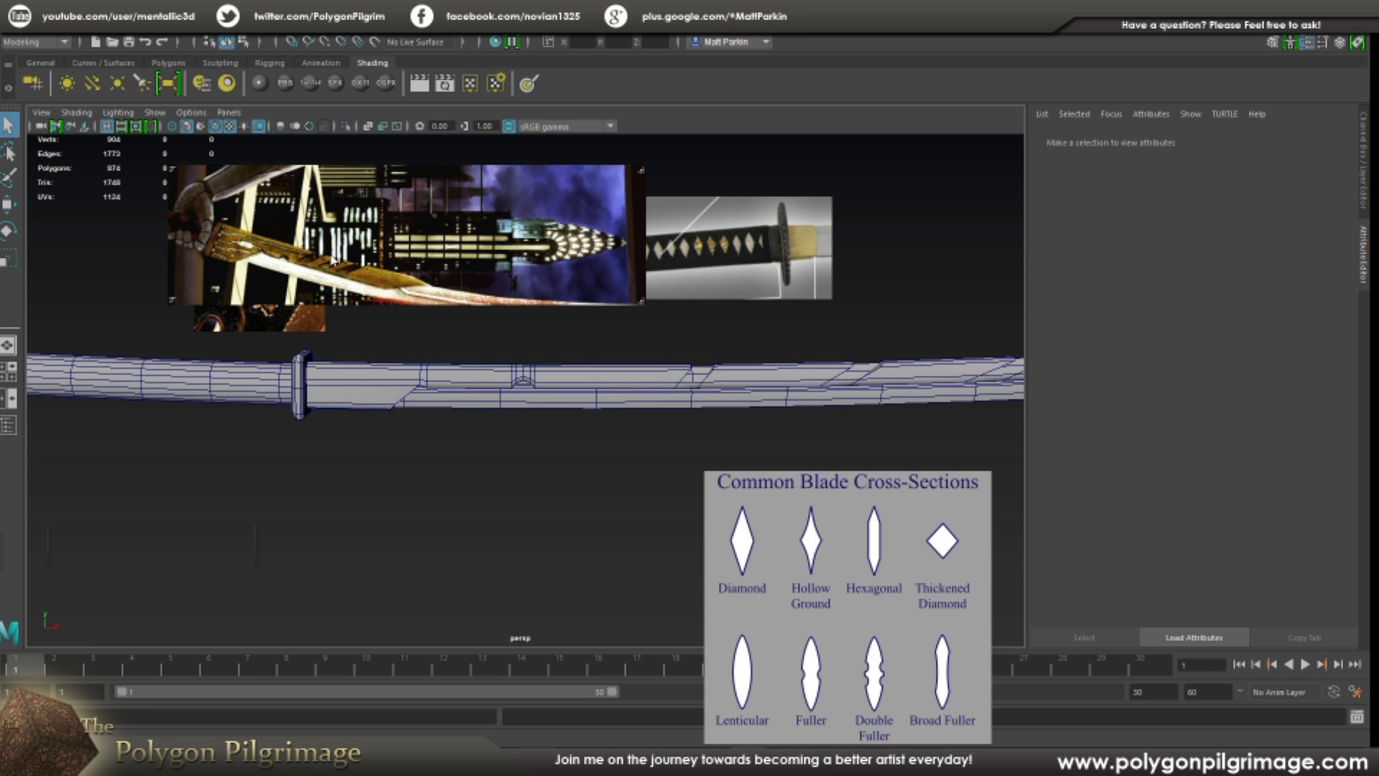
mouse_move(2, 438)
left_mouse_down()
mouse_move(376, 439)
mouse_move(279, 460)
mouse_move(0, 458)
left_mouse_up()
- Crop the Common Blade Cross-Sections chart to a smaller frame and pan it to the Fuller, Double Fuller and Broad Fuller shapes
left_click_drag(887, 538, 881, 365)
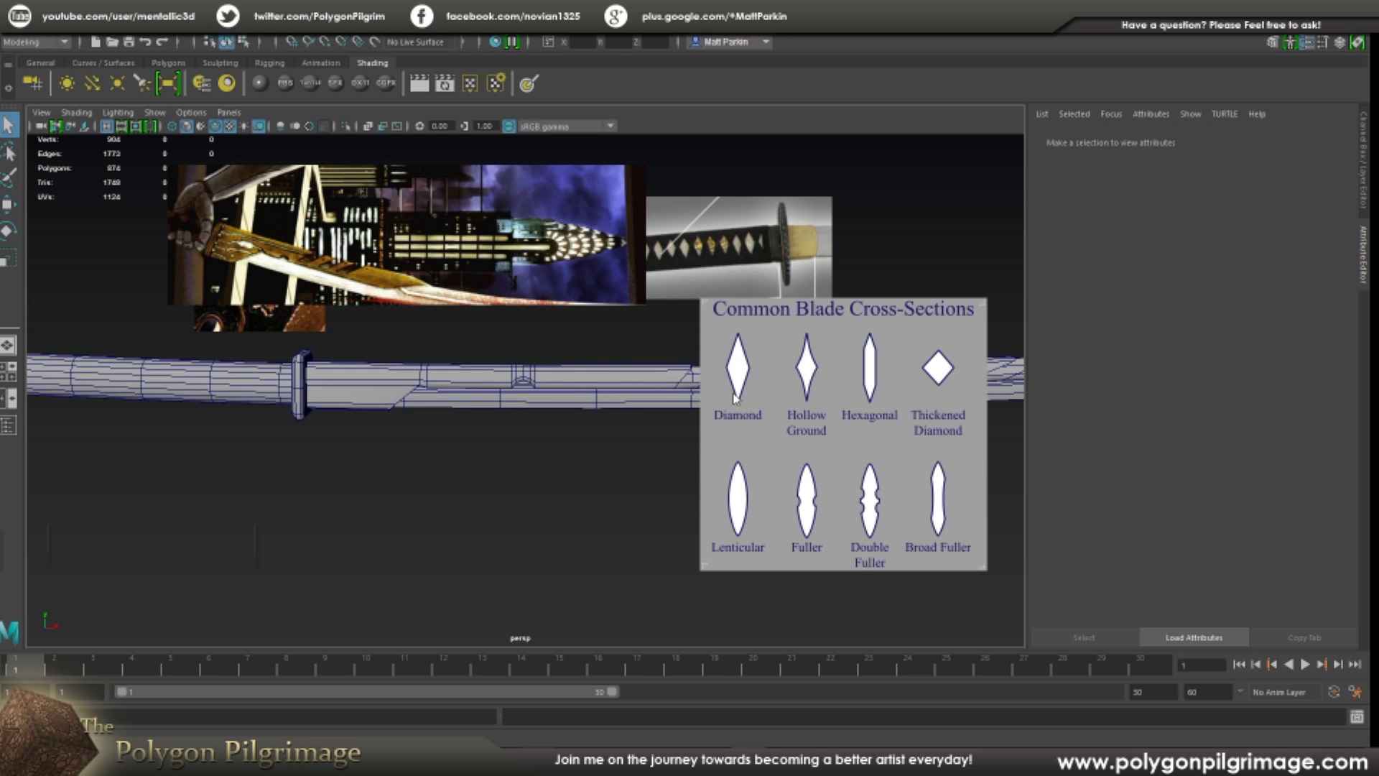
left_click_drag(851, 420, 748, 451)
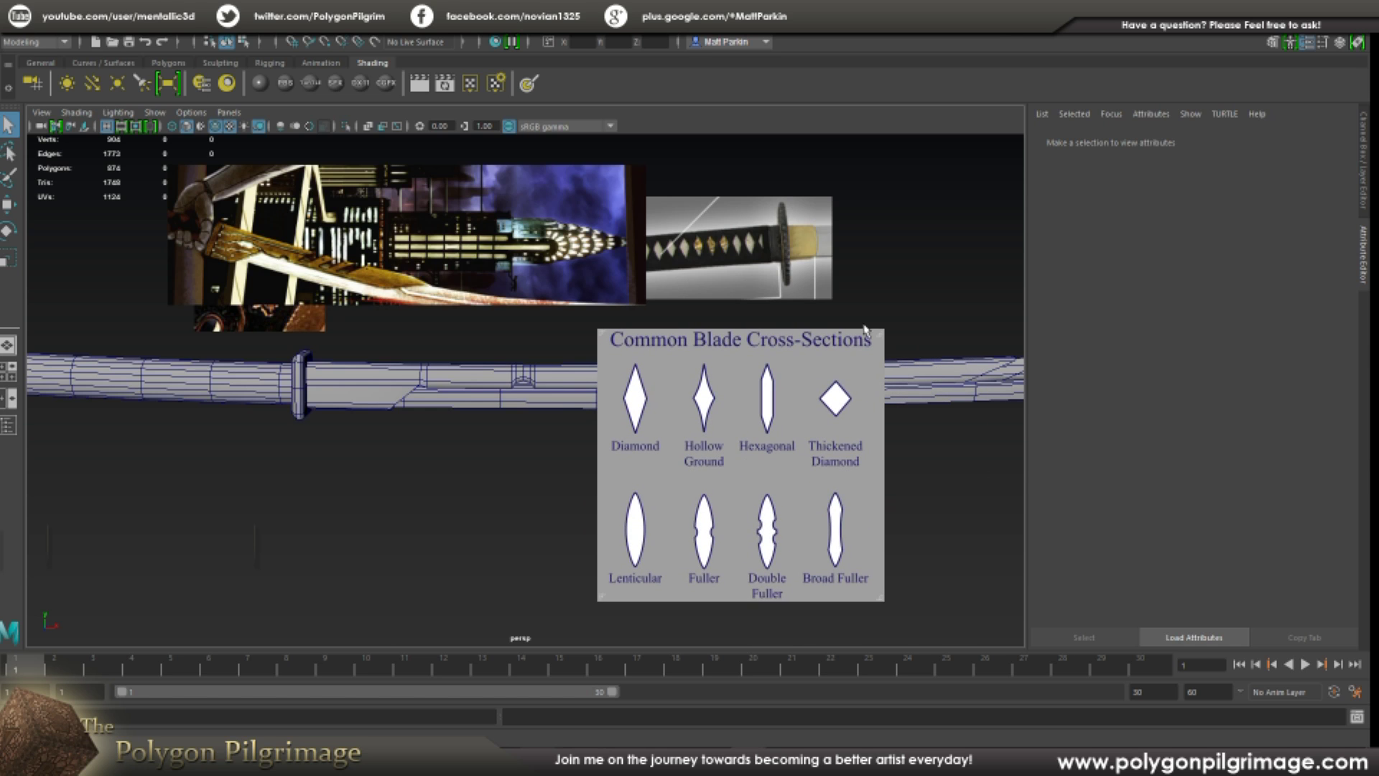
left_click_drag(878, 336, 794, 451)
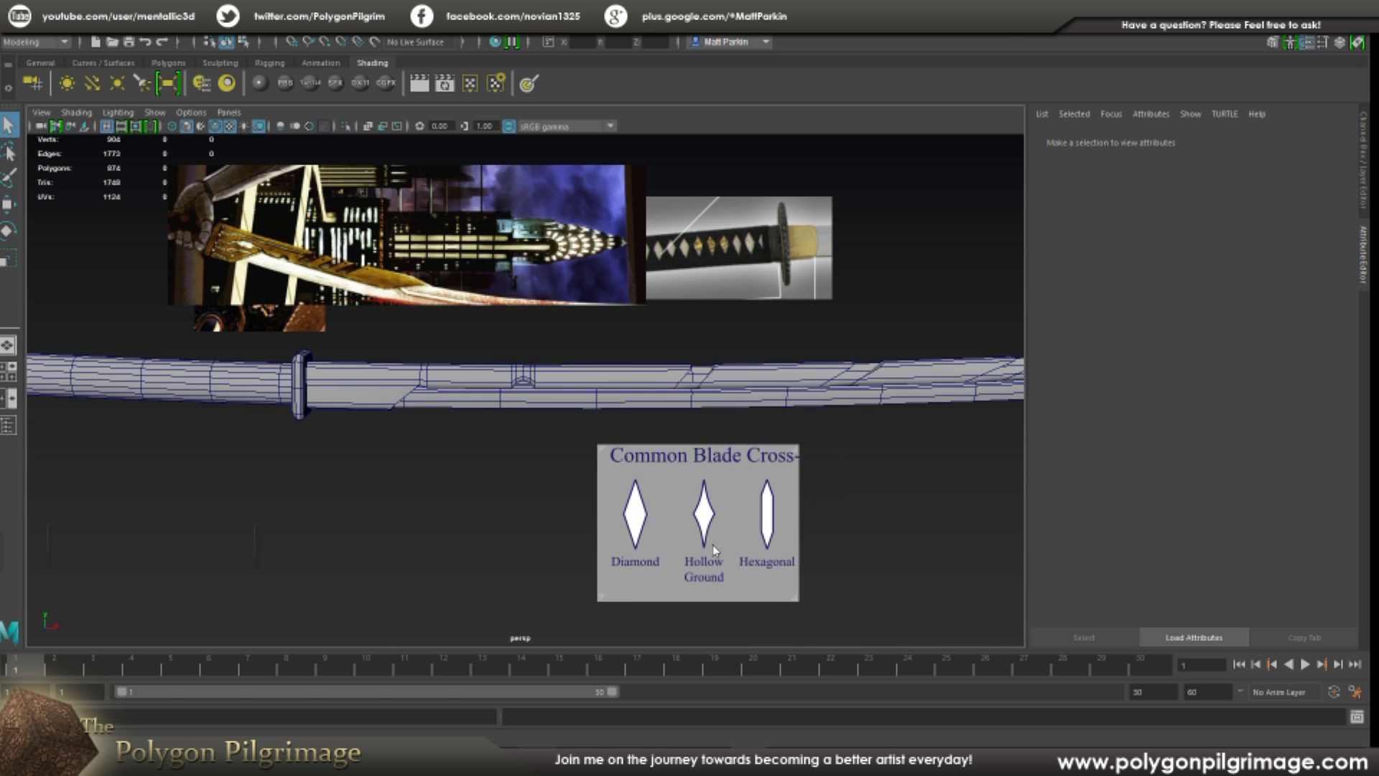
middle_click_drag(712, 544, 641, 432)
- Move the cropped cross-section chart above the far end of the visible blade and place the katana handle photo directly above it
left_click_drag(696, 497, 988, 269)
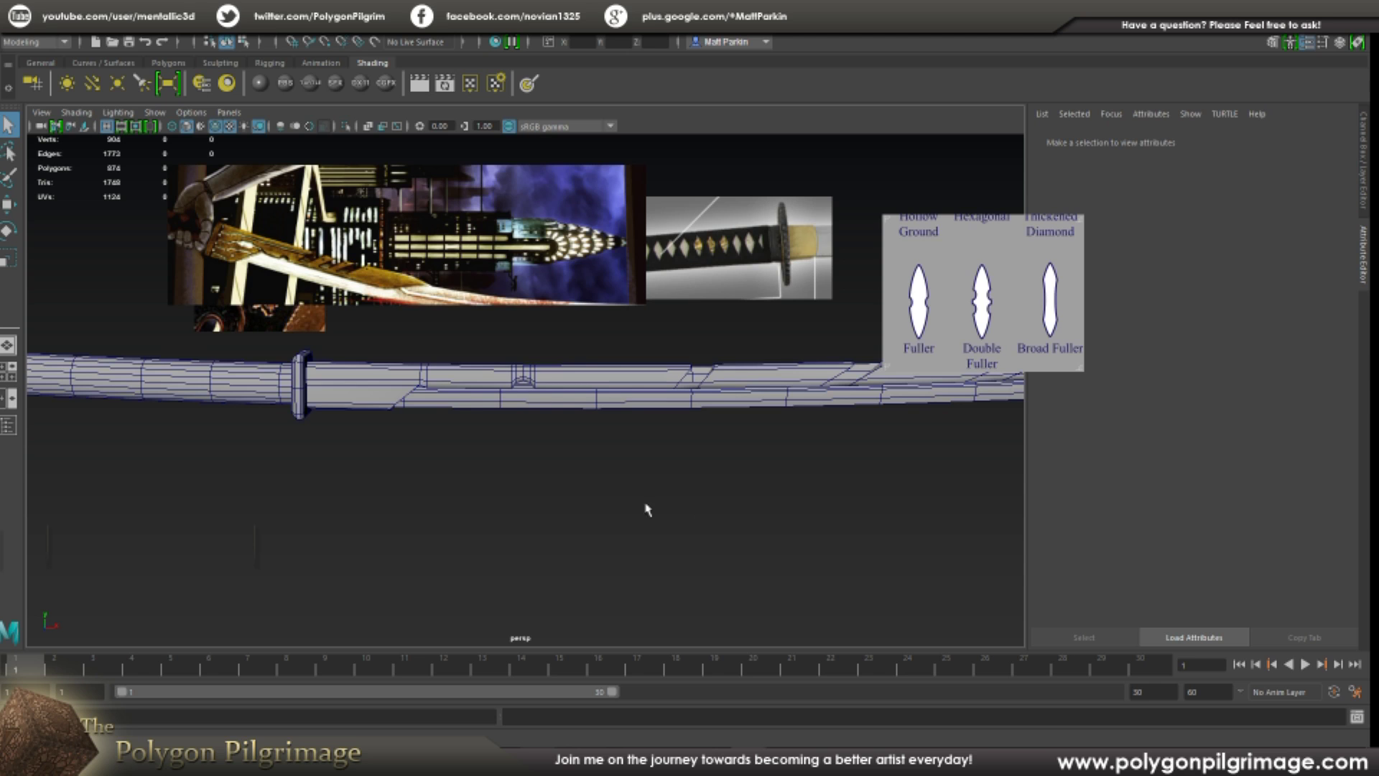
left_click_drag(747, 256, 1164, 170)
left_click_drag(1037, 270, 1042, 264)
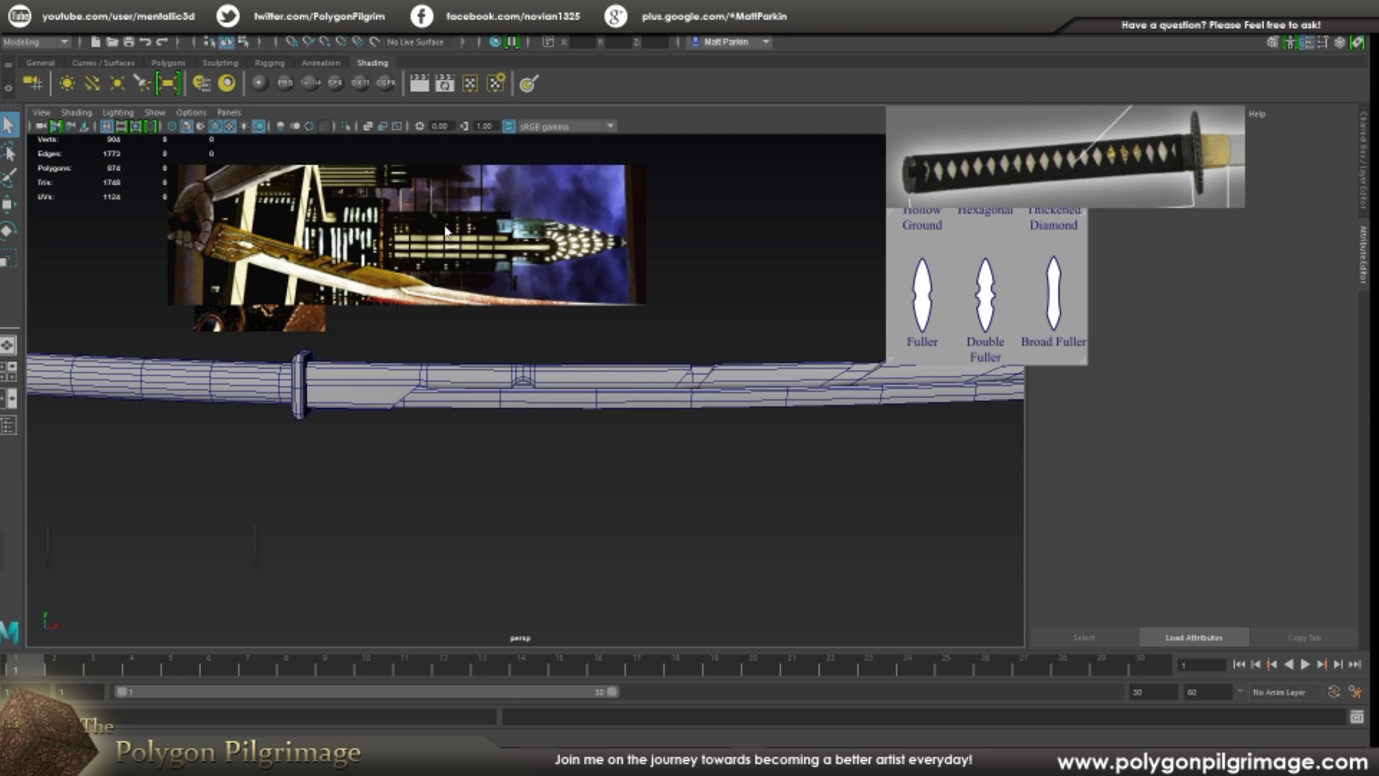
- Pan the sword image within its cropped frame to show more of the red-stained blade
middle_click_drag(450, 235, 487, 242)
left_click_drag(480, 240, 461, 211)
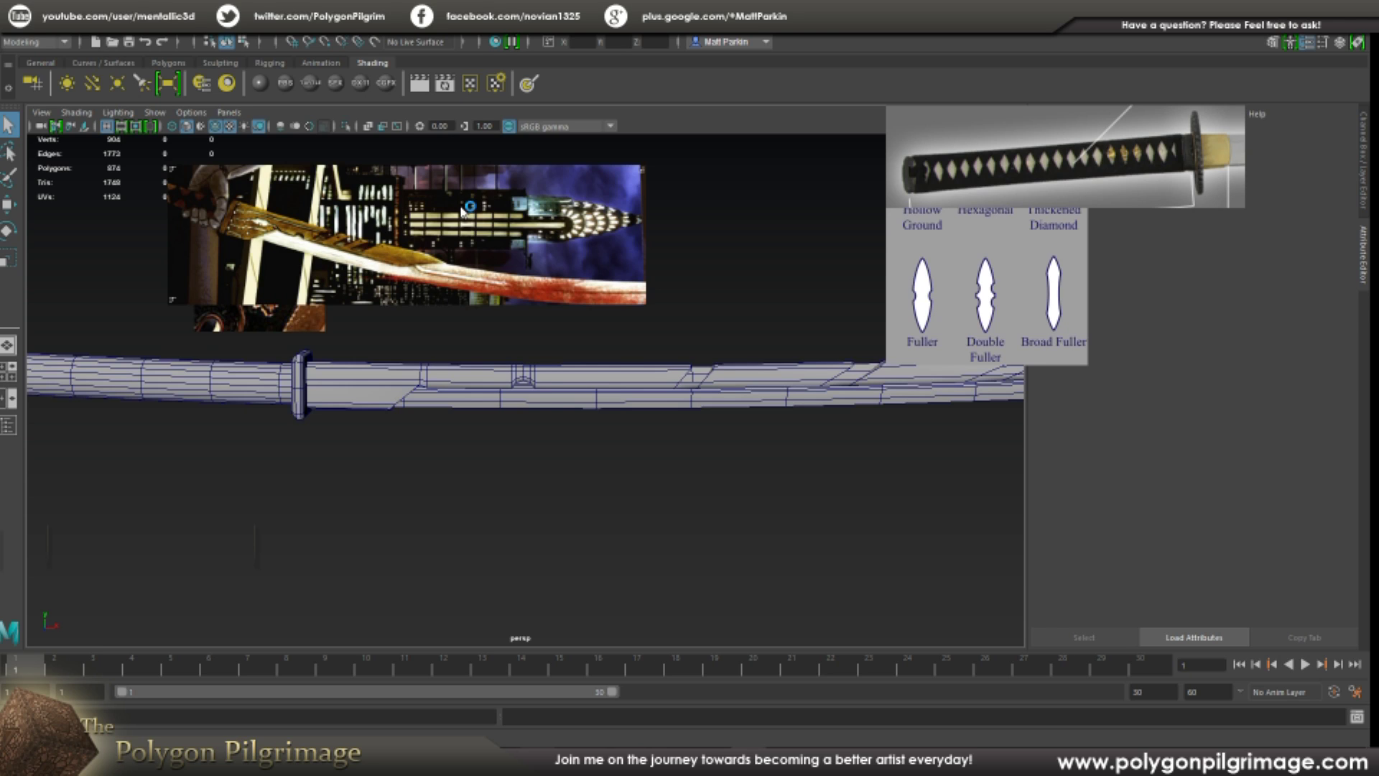